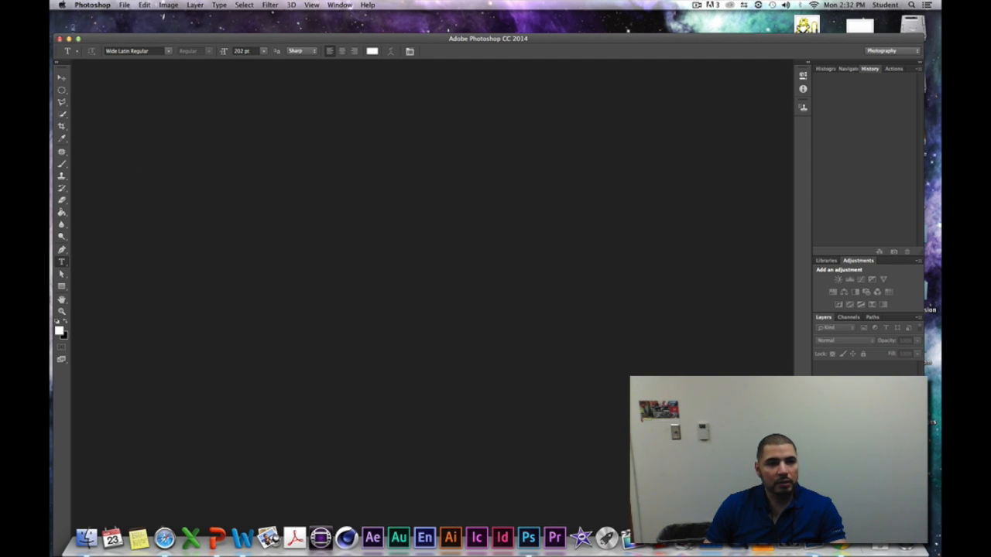
- Create a new blank document 1920 pixels wide and 1080 pixels high
{"action": "left_click", "coordinate": [93, 5]}
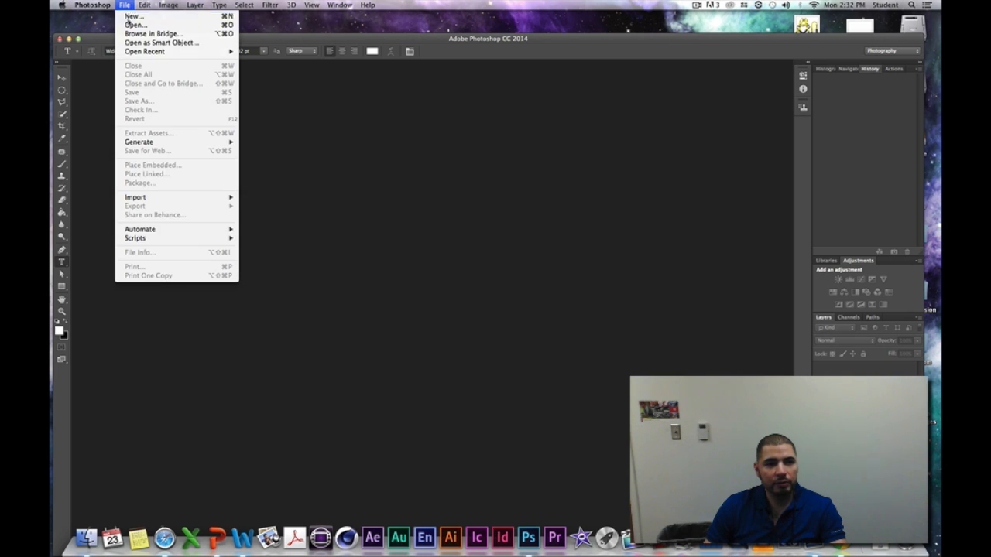
{"action": "left_click", "coordinate": [131, 15]}
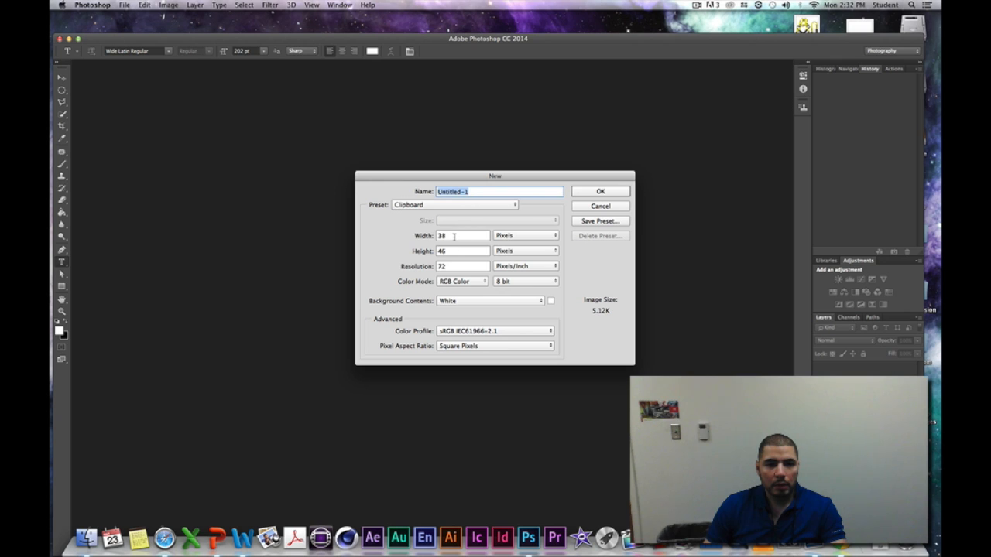
{"action": "left_click", "coordinate": [455, 236]}
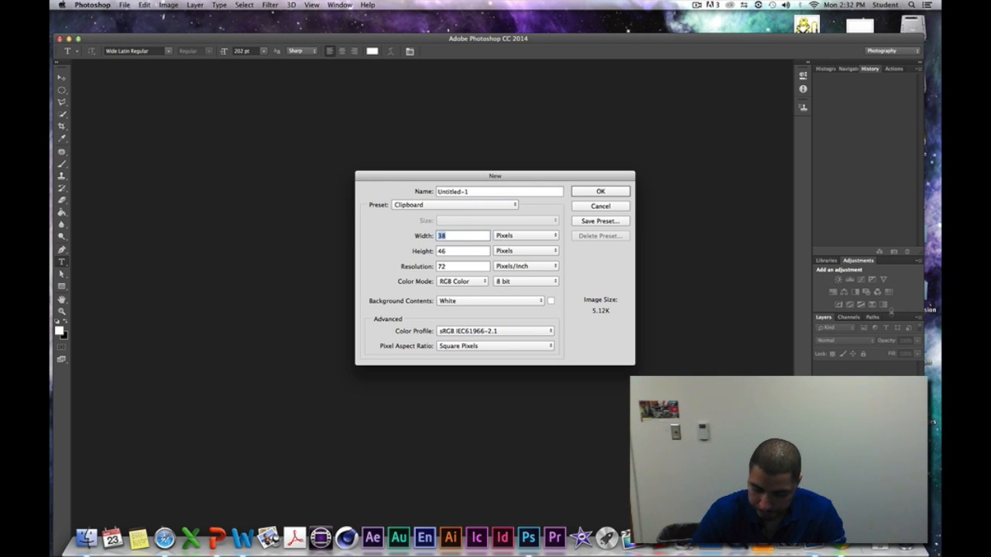
{"action": "type", "text": "1920"}
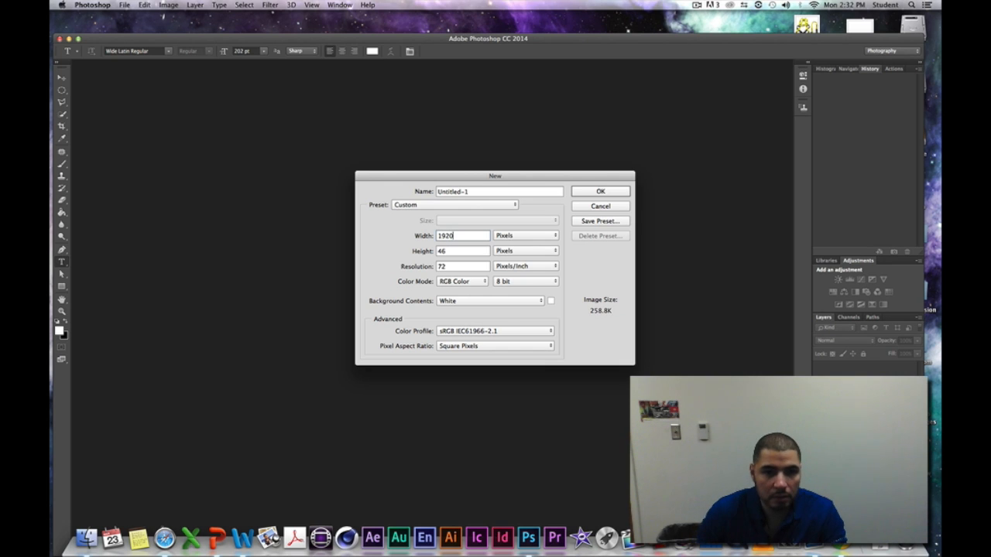
{"action": "left_click", "coordinate": [466, 251]}
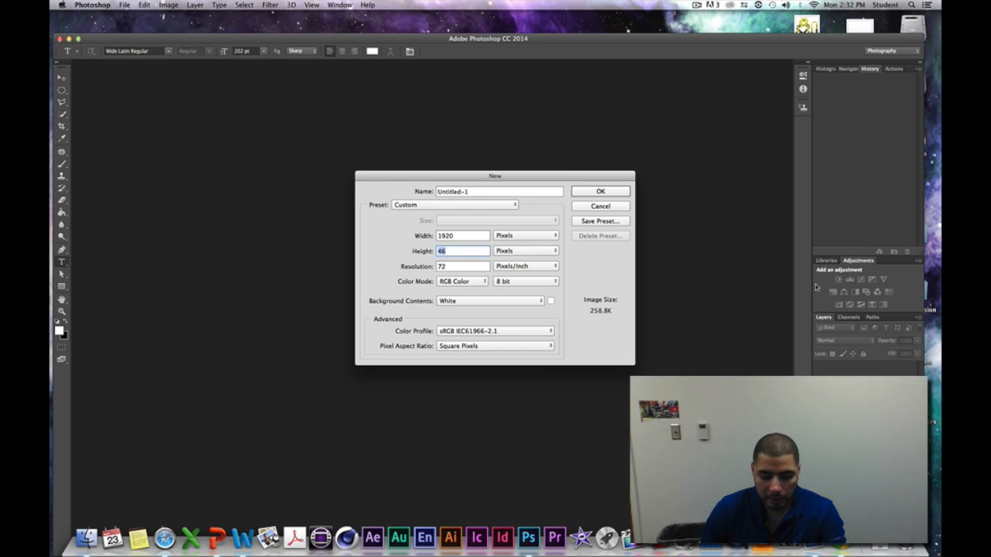
{"action": "type", "text": "108"}
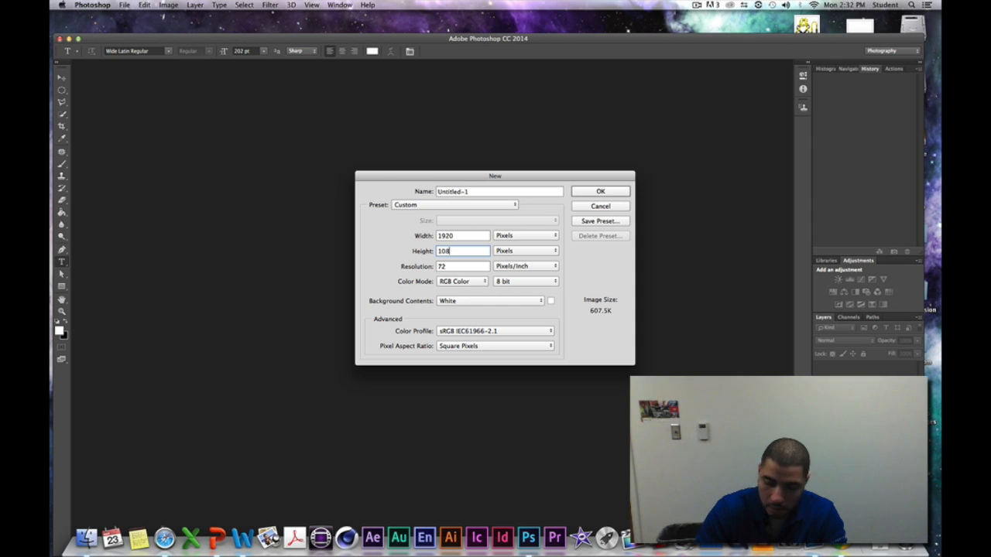
{"action": "type", "text": "0"}
{"action": "key", "text": "Return"}
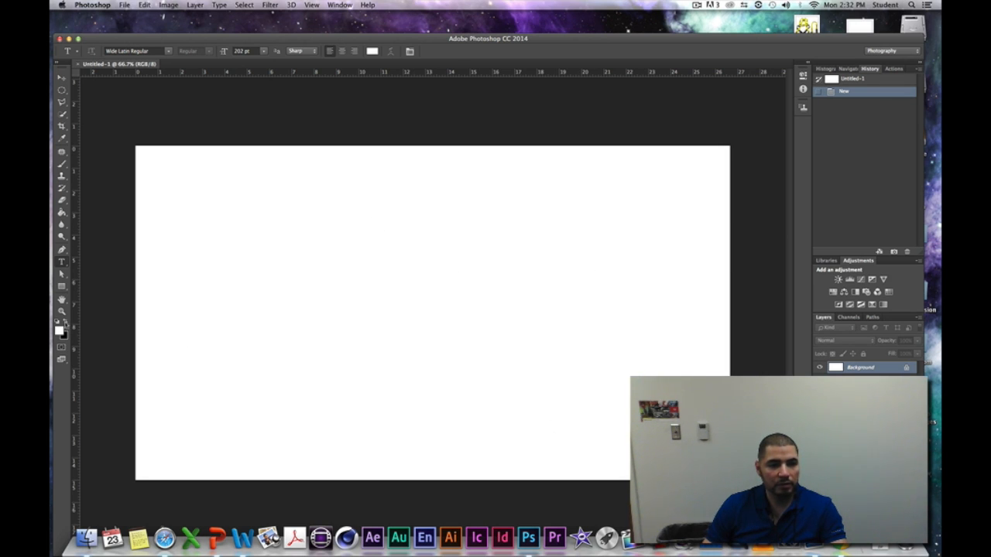
- Fill the white background with black using the Paint Bucket
{"action": "left_click", "coordinate": [65, 325]}
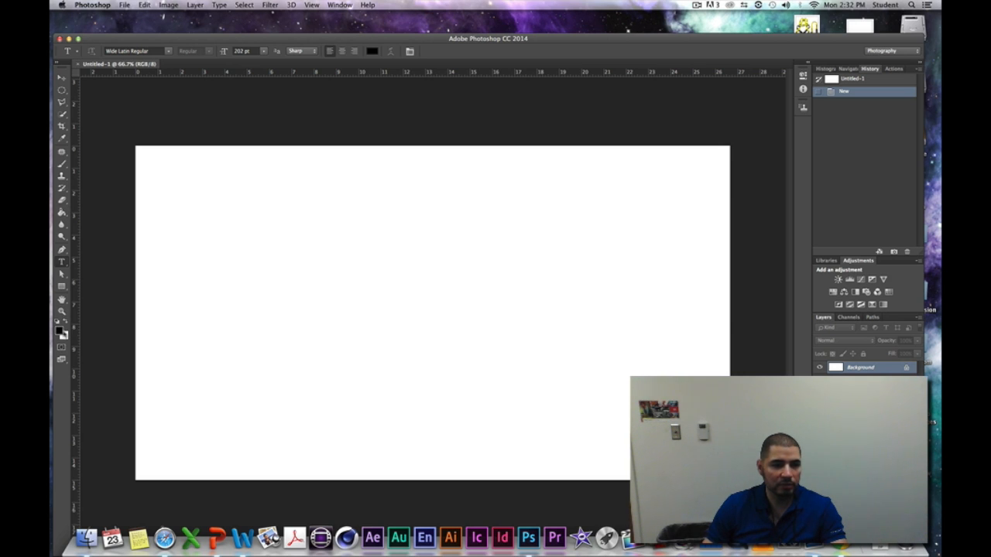
{"action": "left_click", "coordinate": [62, 215]}
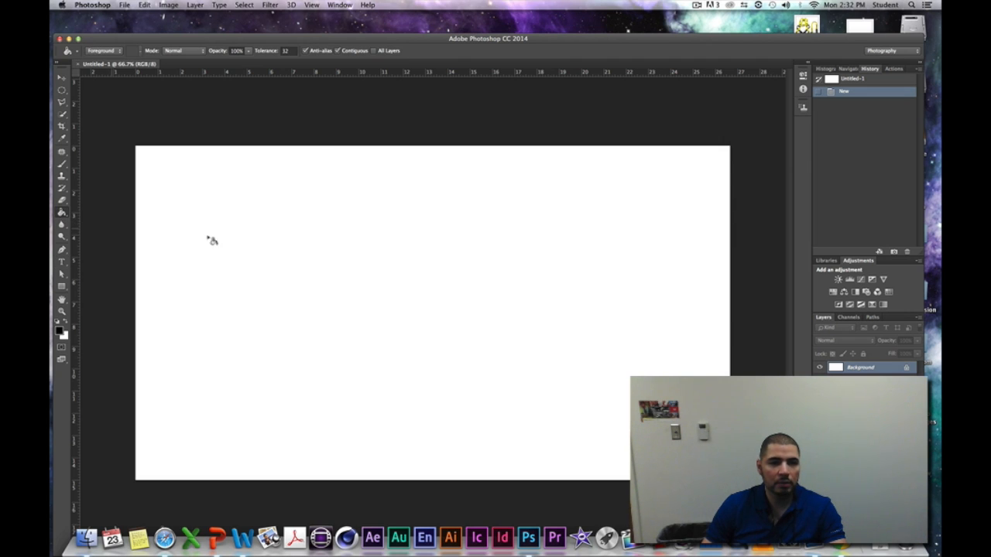
{"action": "left_click", "coordinate": [293, 252]}
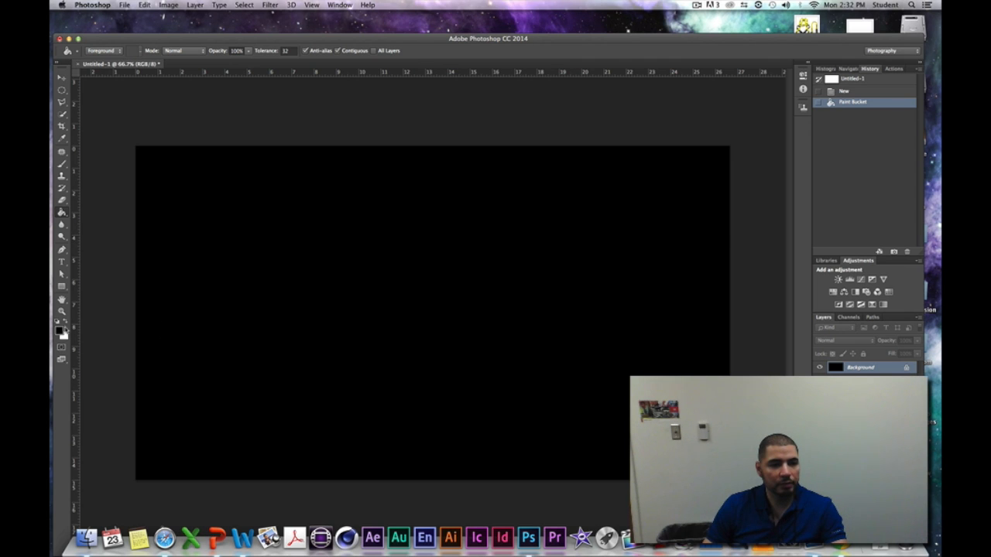
- Add the text BANG in white Wide Latin Regular at 202 pt and move it to the middle of the canvas
{"action": "left_click", "coordinate": [67, 324]}
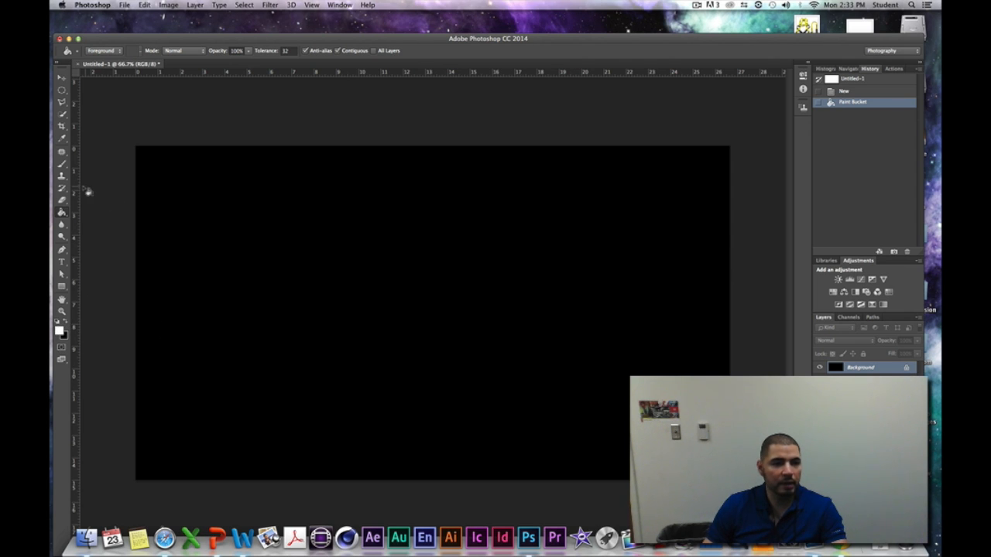
{"action": "left_click", "coordinate": [63, 262]}
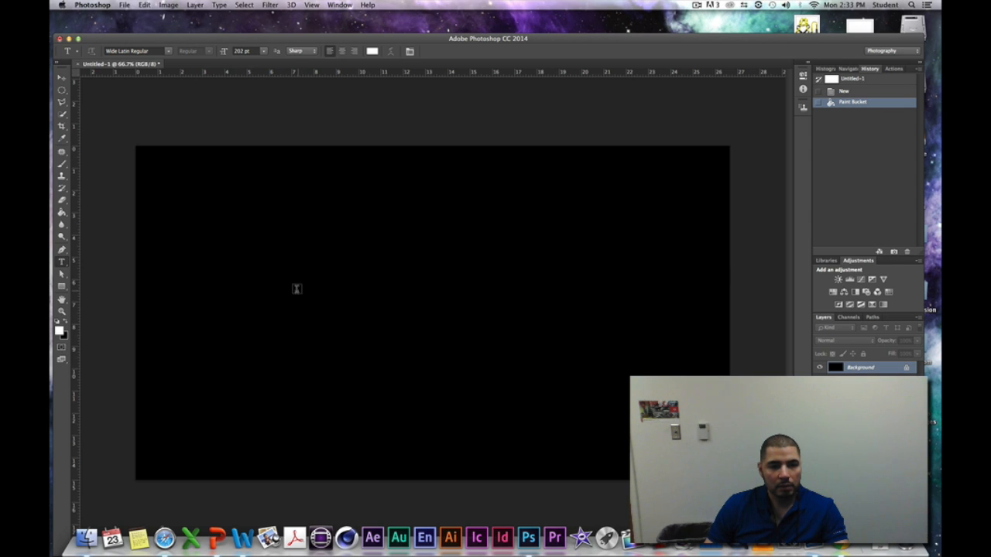
{"action": "left_click", "coordinate": [277, 303]}
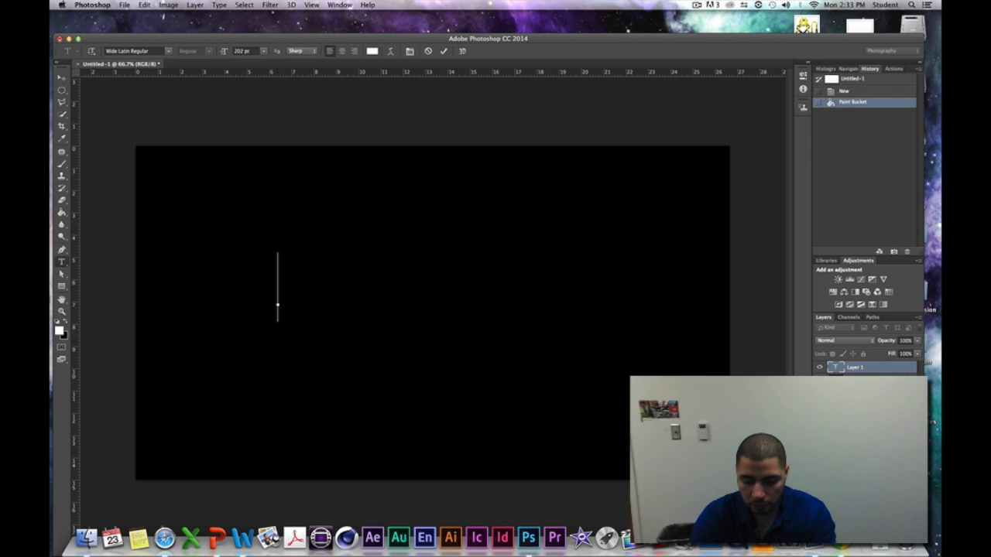
{"action": "type", "text": "B"}
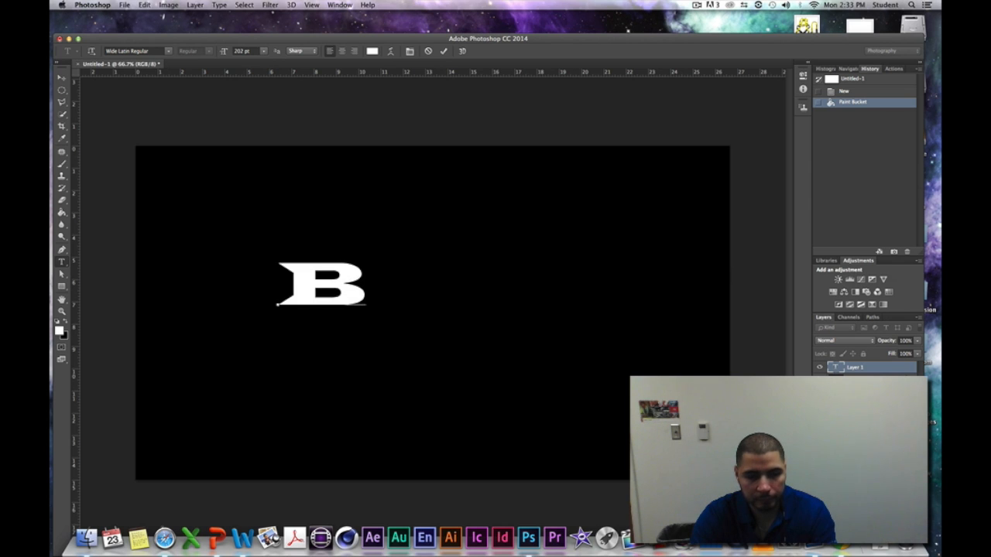
{"action": "type", "text": "ANG"}
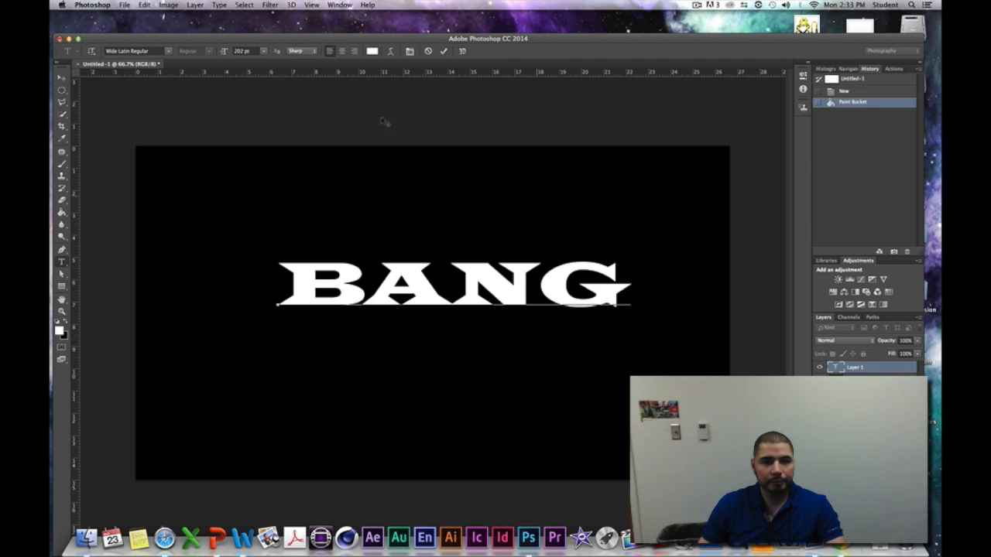
{"action": "left_click", "coordinate": [62, 78]}
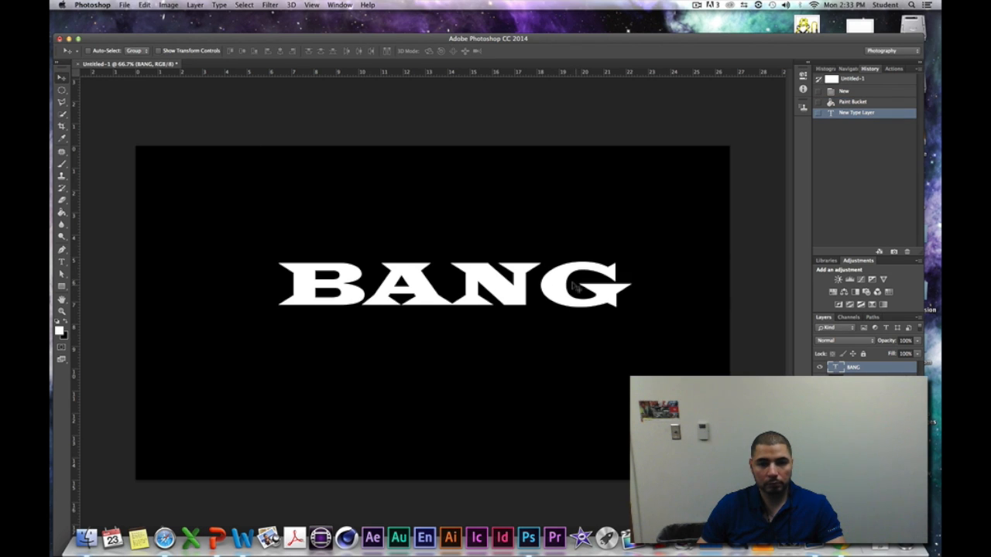
{"action": "left_click_drag", "start_coordinate": [531, 289], "coordinate": [509, 298]}
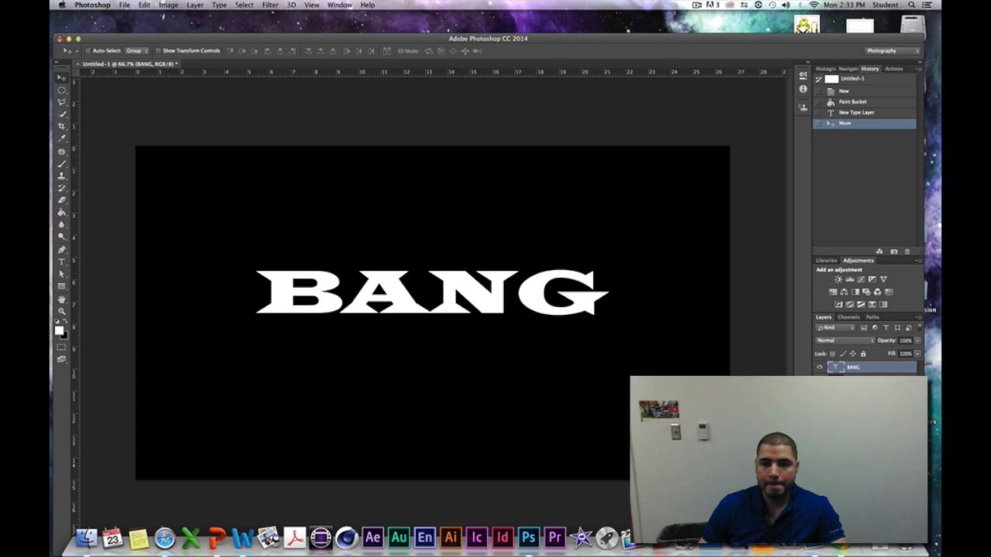
- Convert the locked background into a regular layer and rasterize the BANG type layer
{"action": "double_click", "coordinate": [910, 383]}
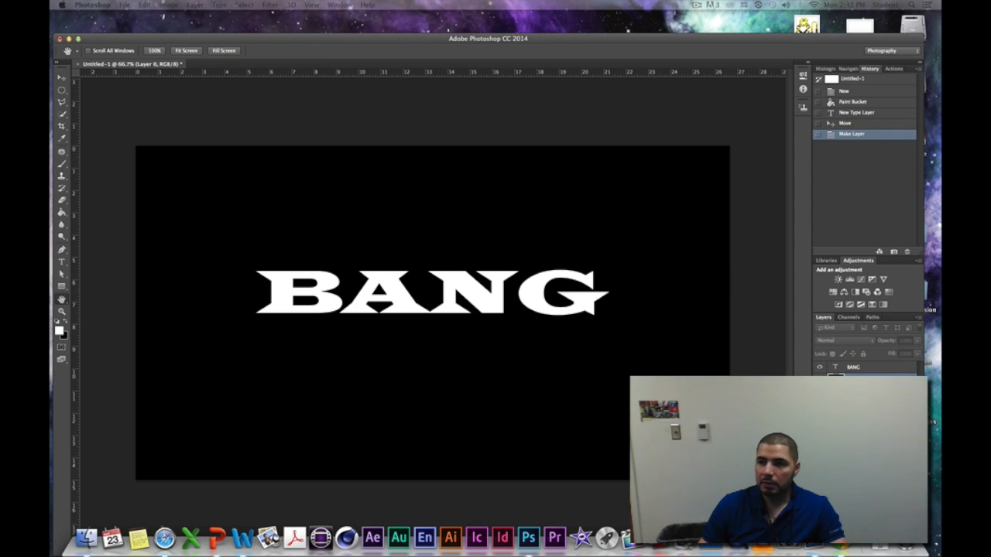
{"action": "key", "text": "Return"}
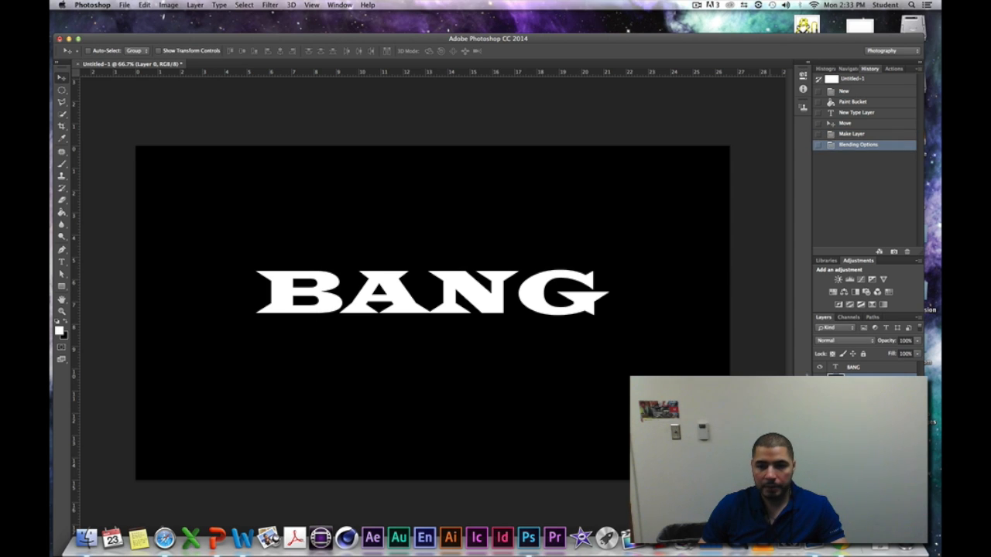
{"action": "left_click", "coordinate": [852, 370]}
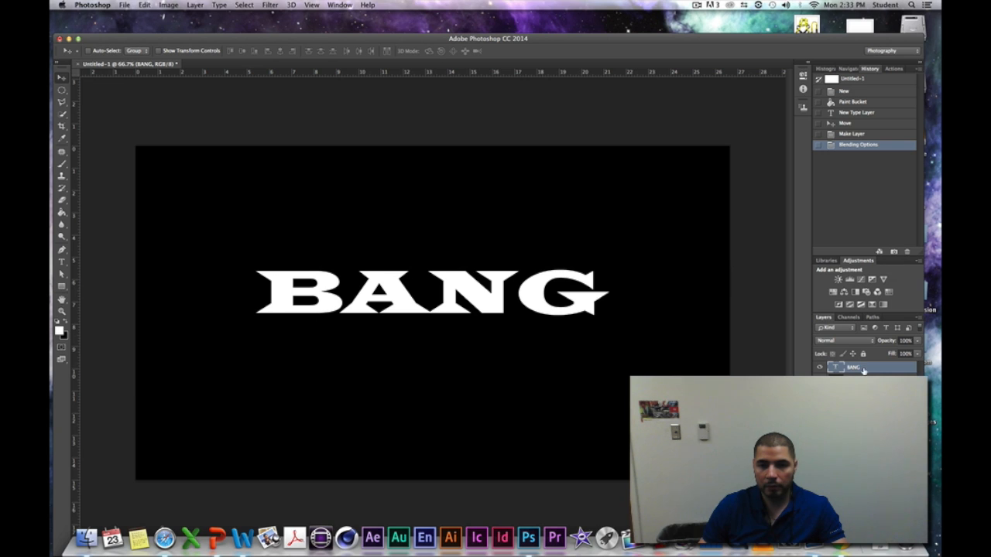
{"action": "right_click", "coordinate": [855, 371]}
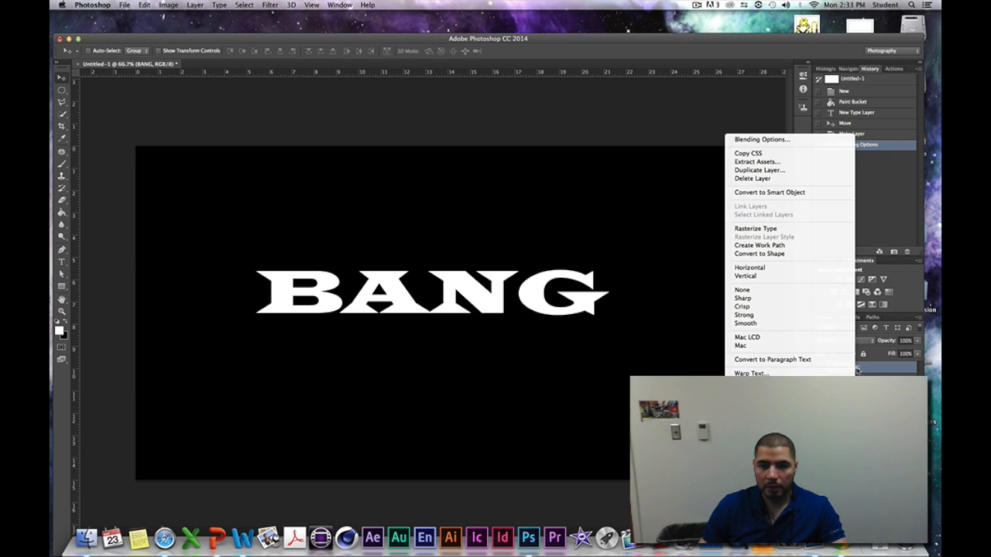
{"action": "left_click", "coordinate": [742, 230]}
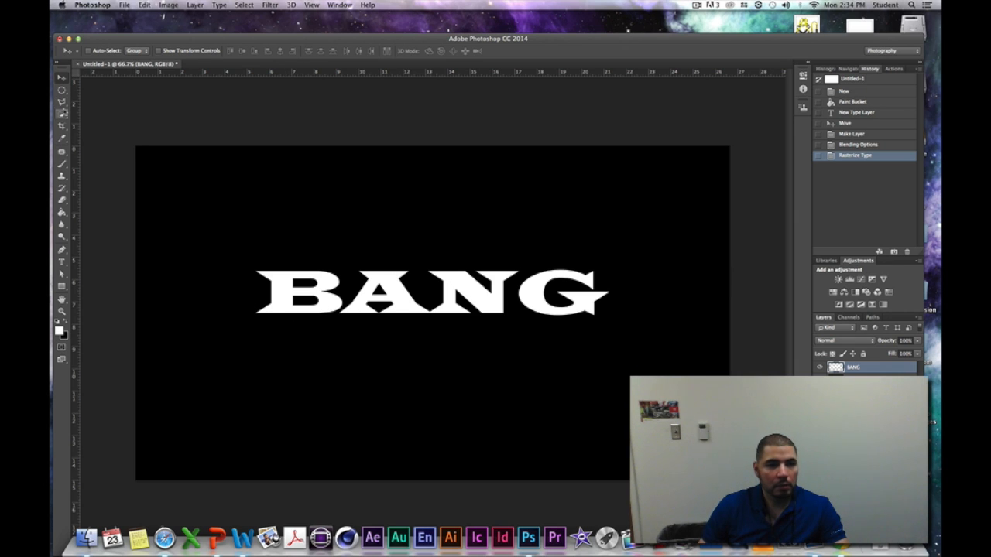
- Outline a triangular piece across the upper edge of the B with the Polygonal Lasso and cut it from the BANG layer
{"action": "left_click", "coordinate": [61, 103]}
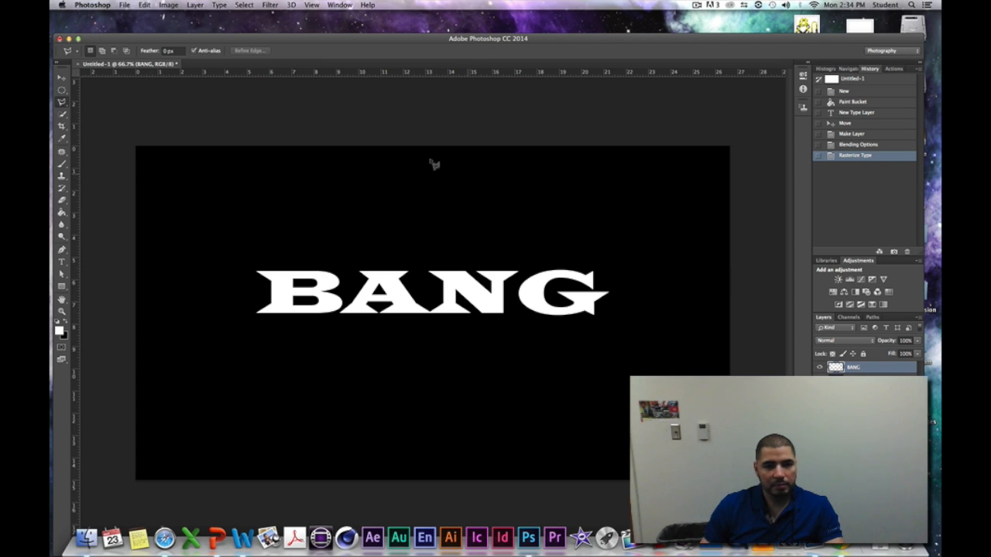
{"action": "left_click", "coordinate": [284, 256]}
{"action": "left_click", "coordinate": [301, 283]}
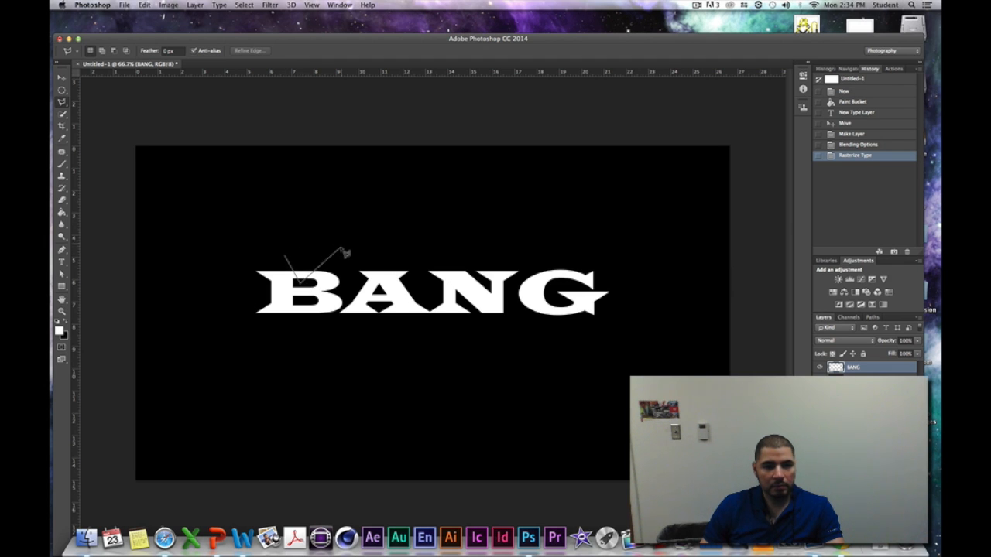
{"action": "left_click", "coordinate": [287, 258]}
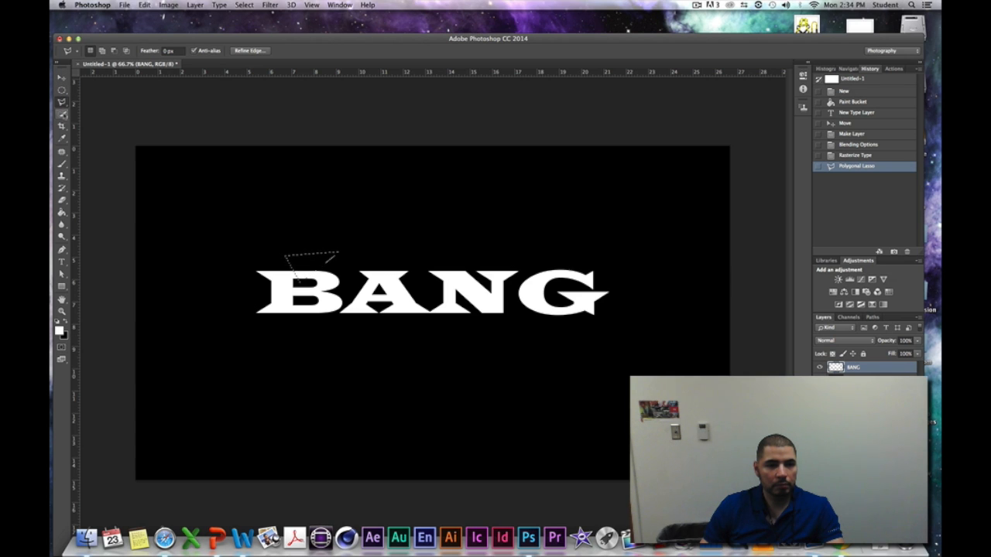
{"action": "left_click", "coordinate": [62, 78]}
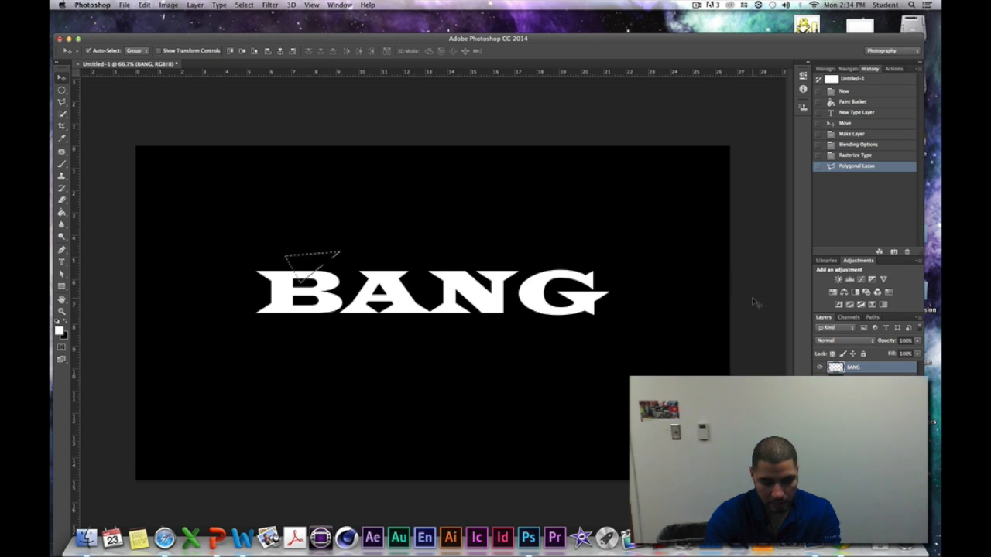
{"action": "key", "text": "super+x"}
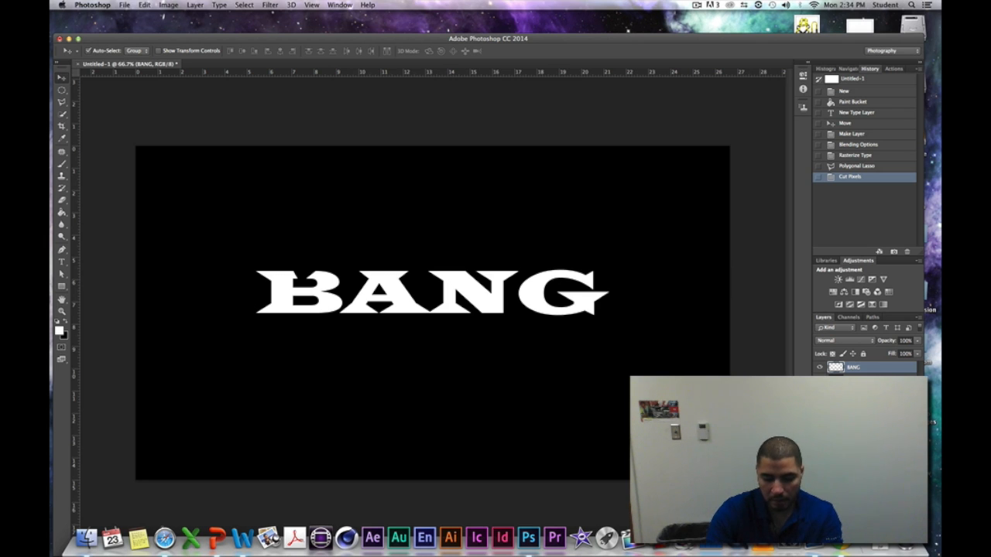
- Paste the cut piece onto a new layer and move it just above its gap in the B
{"action": "left_click", "coordinate": [894, 524]}
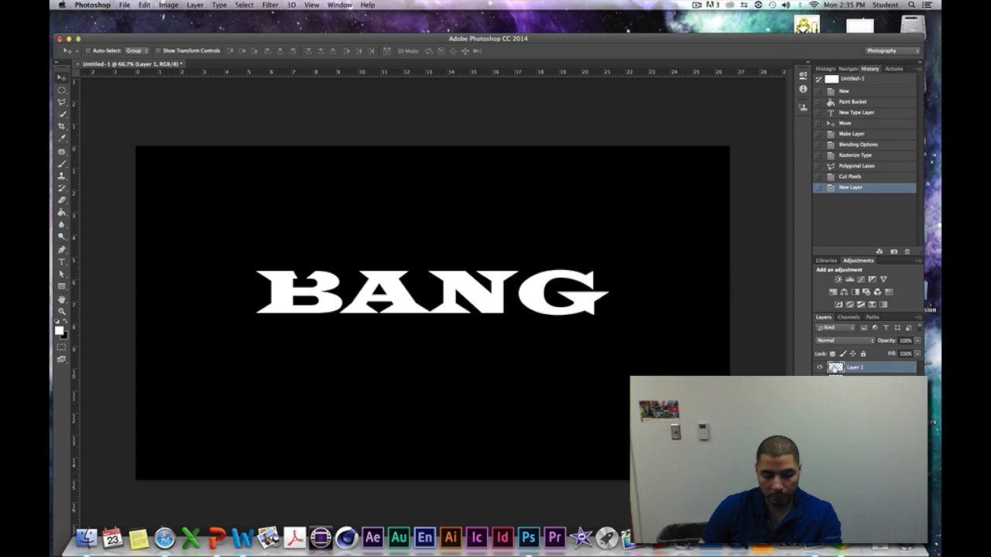
{"action": "key", "text": "super+v"}
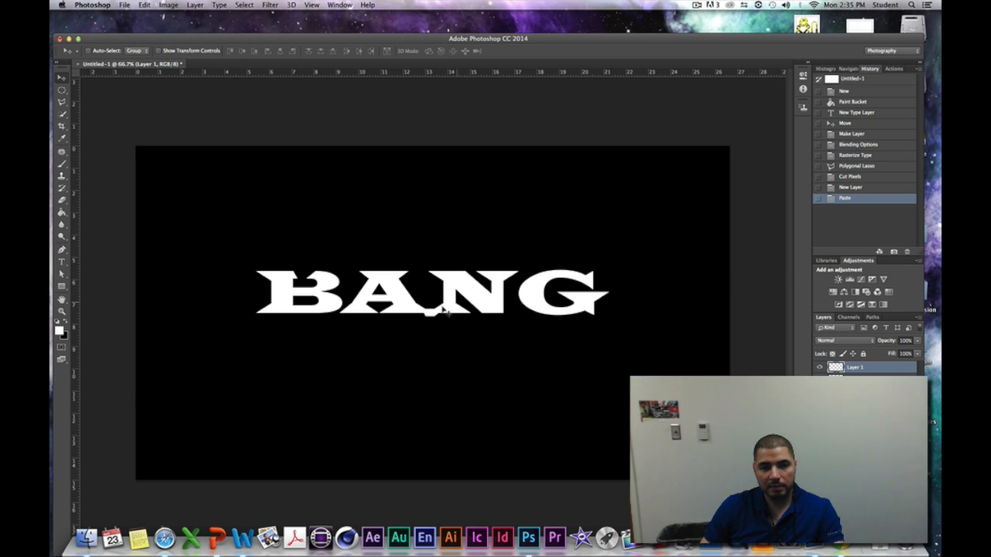
{"action": "left_click_drag", "start_coordinate": [434, 318], "coordinate": [299, 273]}
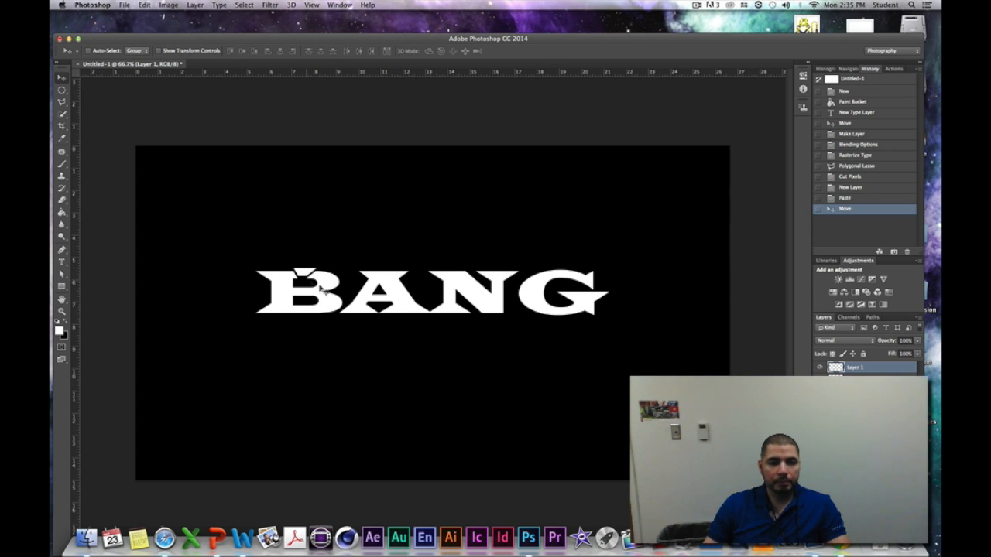
- Outline a triangular piece across the lower part of the B's stem with the Polygonal Lasso and cut it from the BANG layer
{"action": "left_click", "coordinate": [65, 102]}
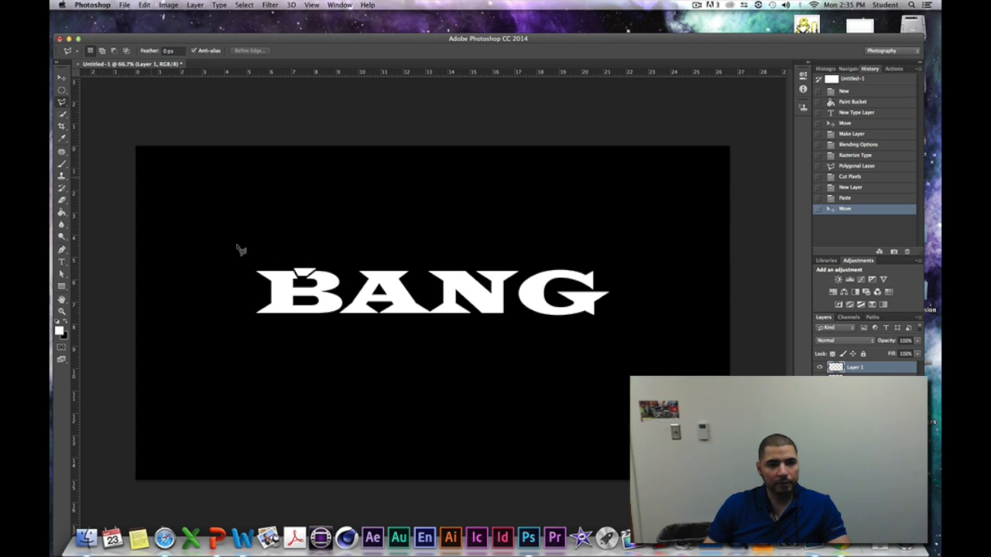
{"action": "left_click", "coordinate": [297, 301]}
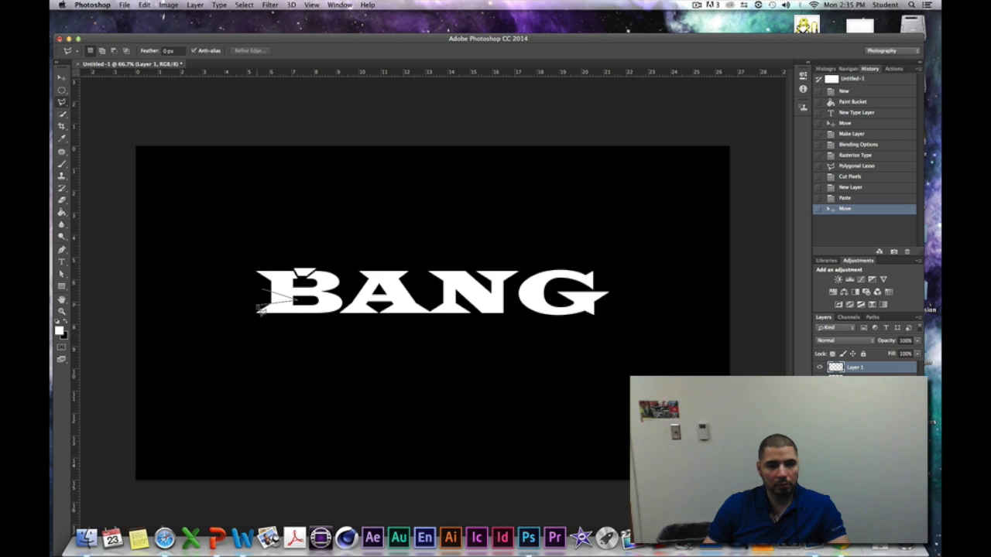
{"action": "left_click", "coordinate": [263, 293]}
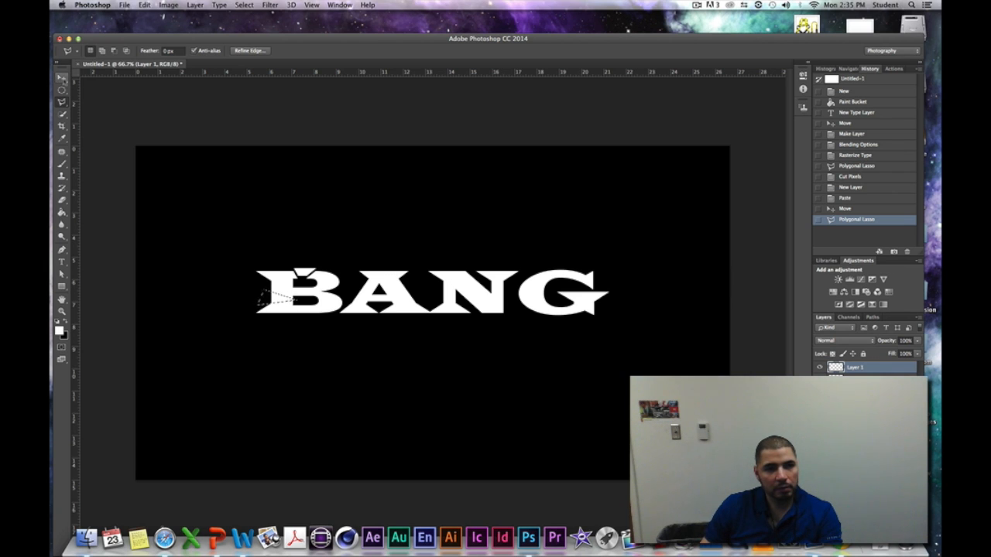
{"action": "left_click", "coordinate": [62, 78]}
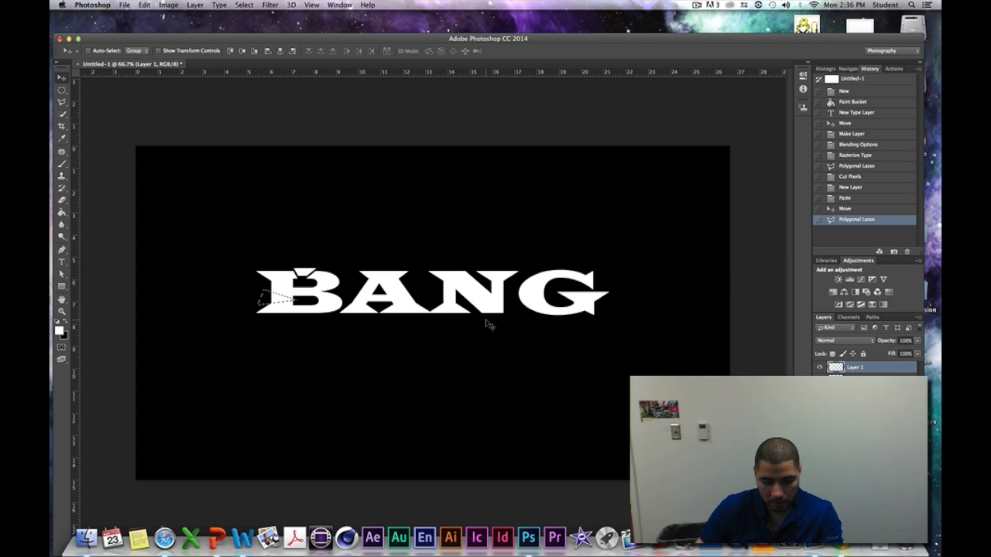
{"action": "key", "text": "super"}
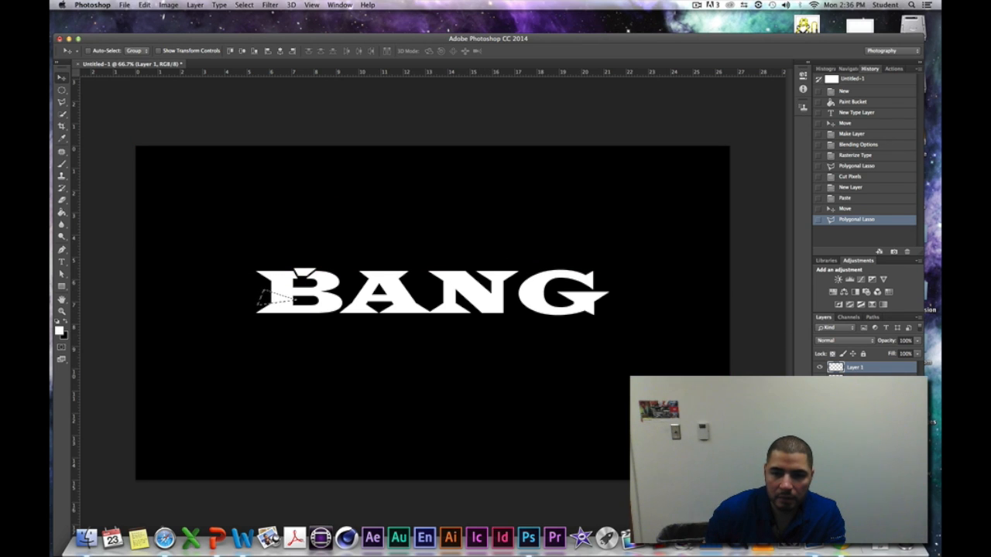
{"action": "left_click", "coordinate": [857, 380]}
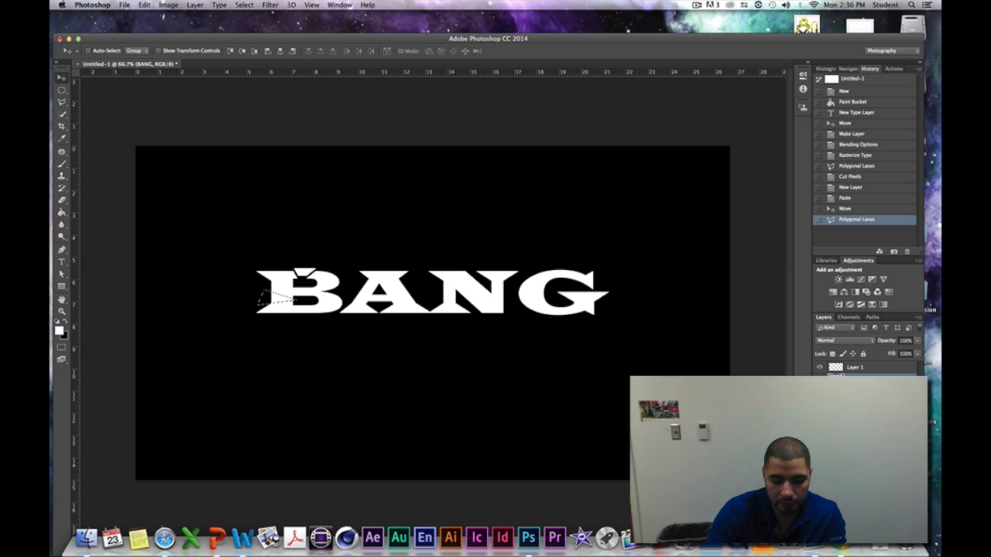
{"action": "key", "text": "super+x"}
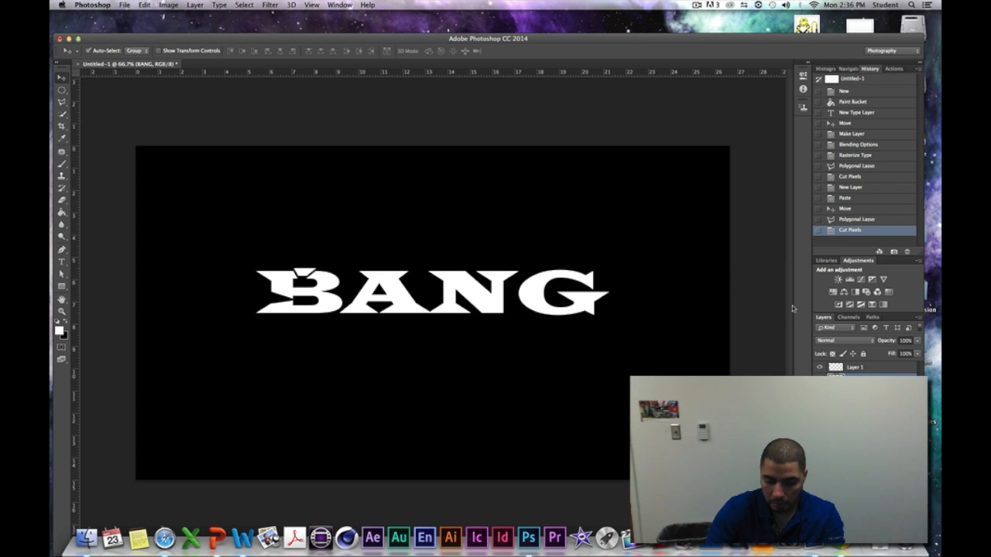
- Paste the cut stem piece onto a new layer and move it back beside its gap in the B
{"action": "key", "text": "super+alt+shift+n"}
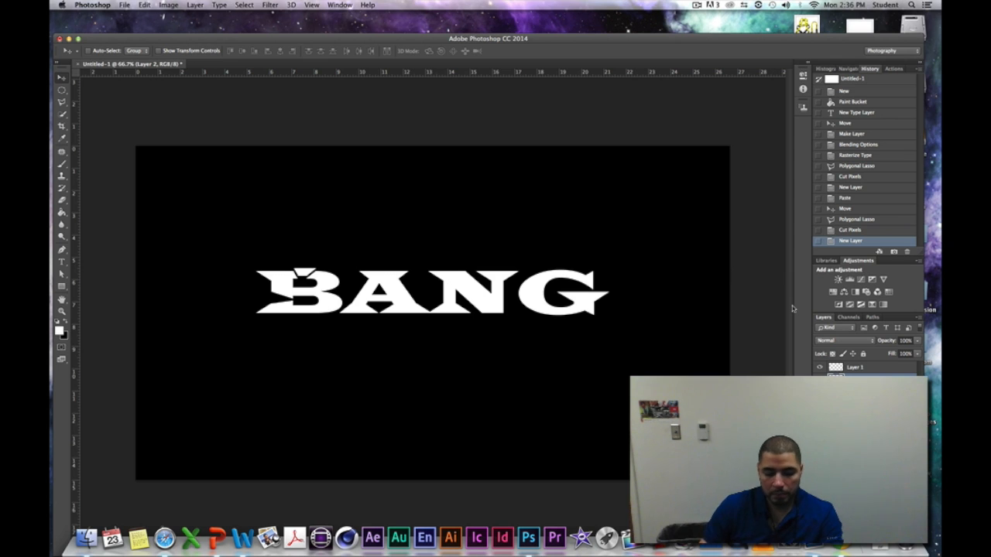
{"action": "key", "text": "super+v"}
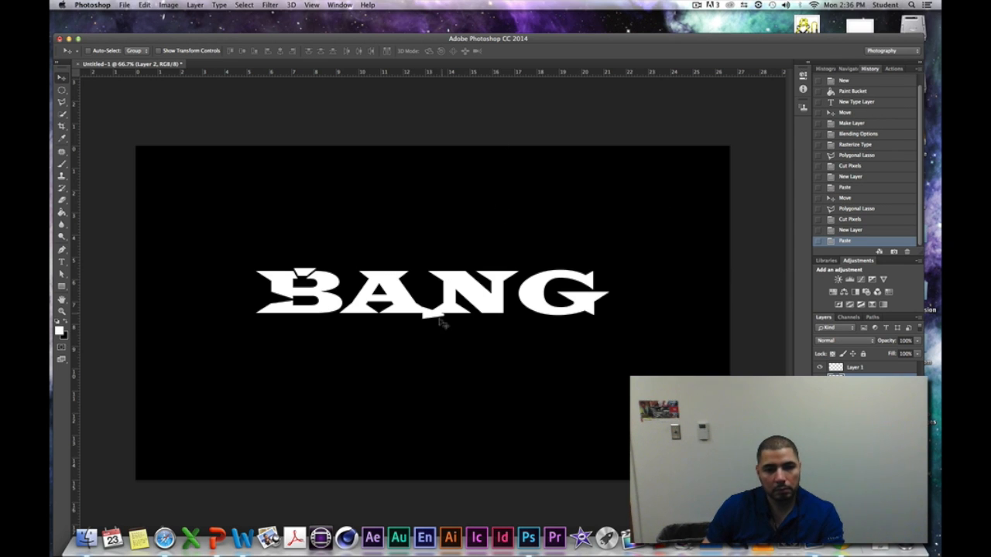
{"action": "left_click_drag", "start_coordinate": [435, 317], "coordinate": [279, 300]}
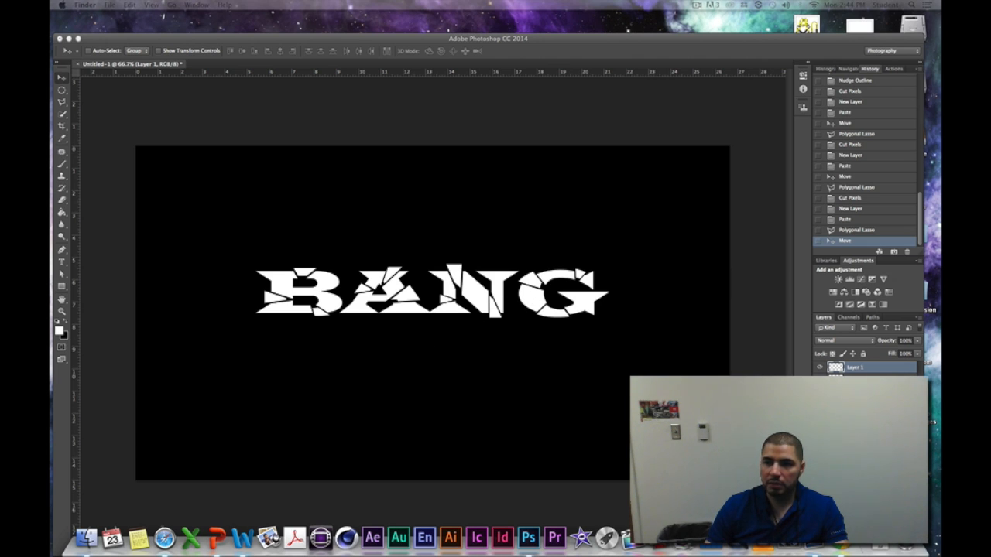
- Bring the gray_surface_rock_shadow image from the desktop into the document and stretch it to 159.10% width and 139.56% height, covering the canvas
{"action": "left_click_drag", "start_coordinate": [939, 232], "coordinate": [387, 289]}
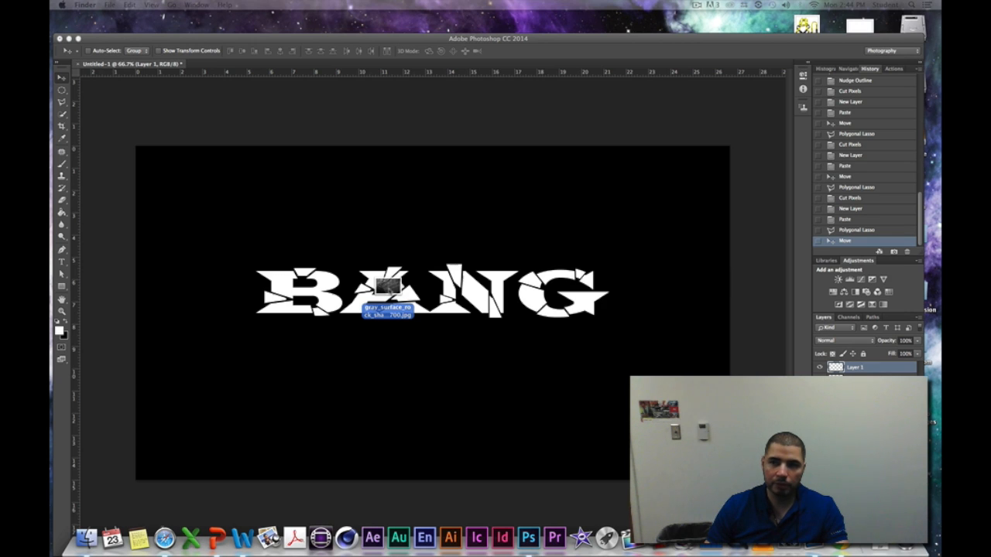
{"action": "left_click_drag", "start_coordinate": [387, 289], "coordinate": [388, 289]}
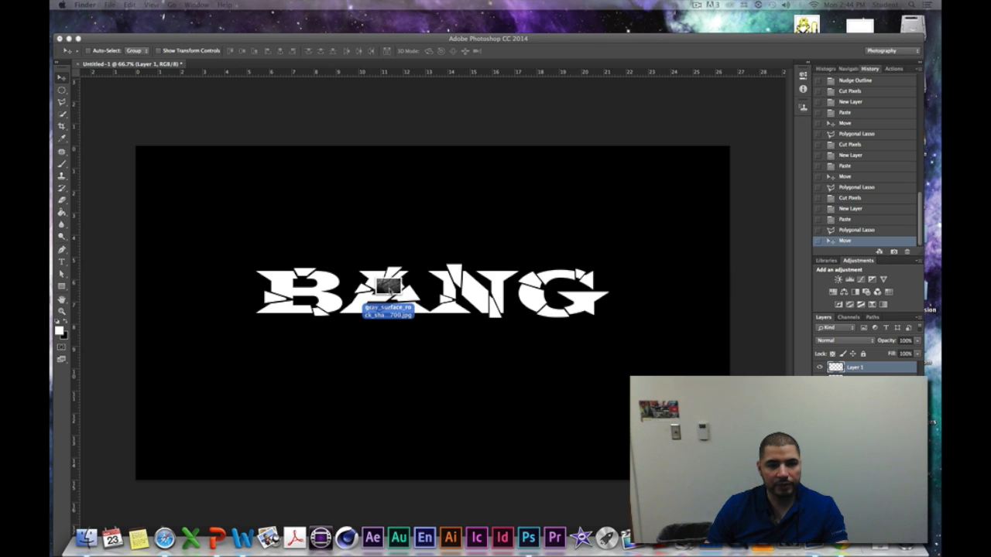
{"action": "left_click_drag", "start_coordinate": [387, 289], "coordinate": [390, 290]}
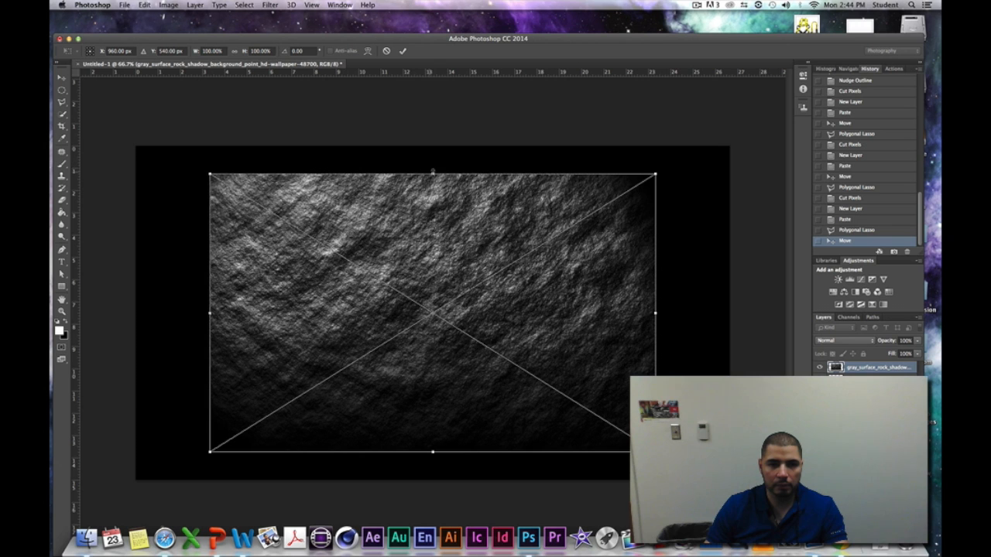
{"action": "left_click_drag", "start_coordinate": [433, 174], "coordinate": [433, 145]}
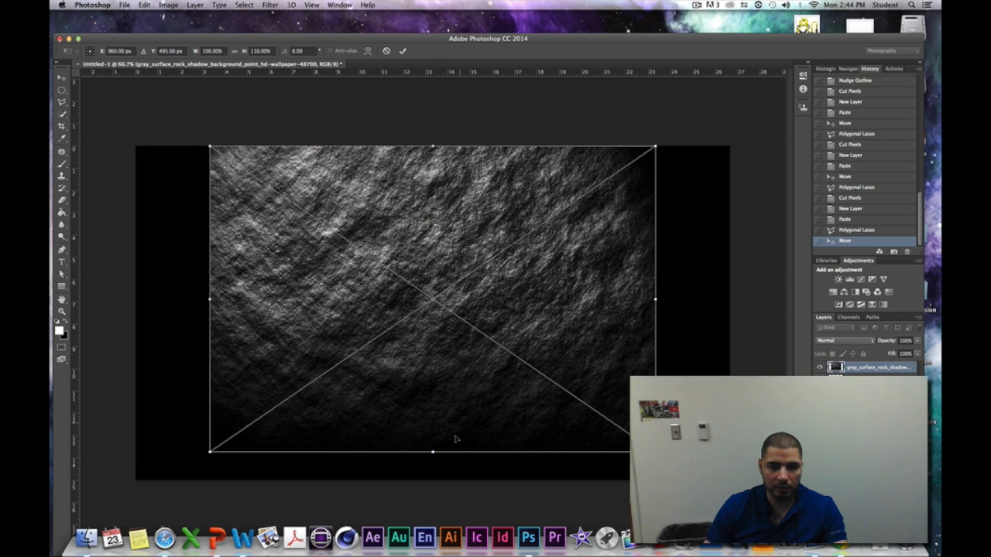
{"action": "left_click_drag", "start_coordinate": [433, 451], "coordinate": [441, 498]}
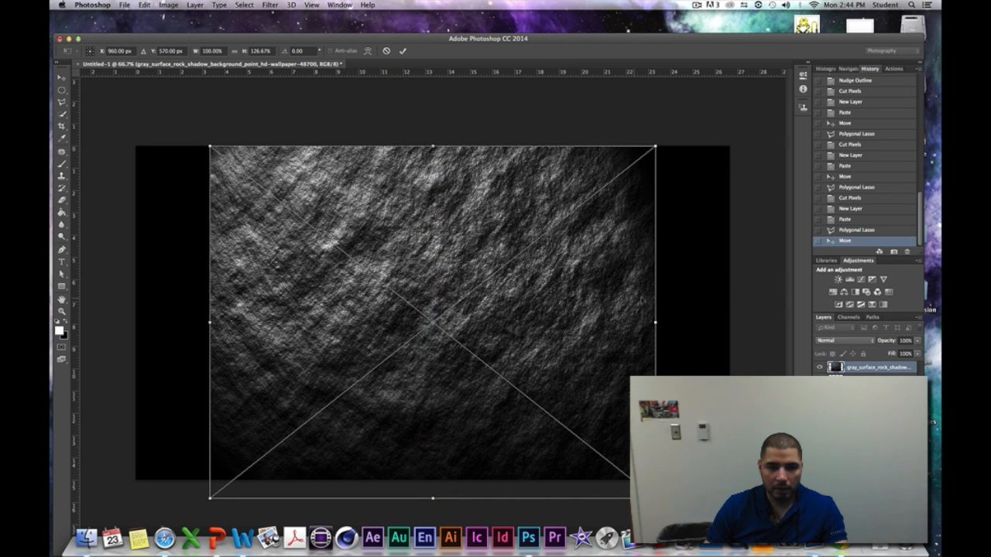
{"action": "left_click_drag", "start_coordinate": [657, 322], "coordinate": [769, 322]}
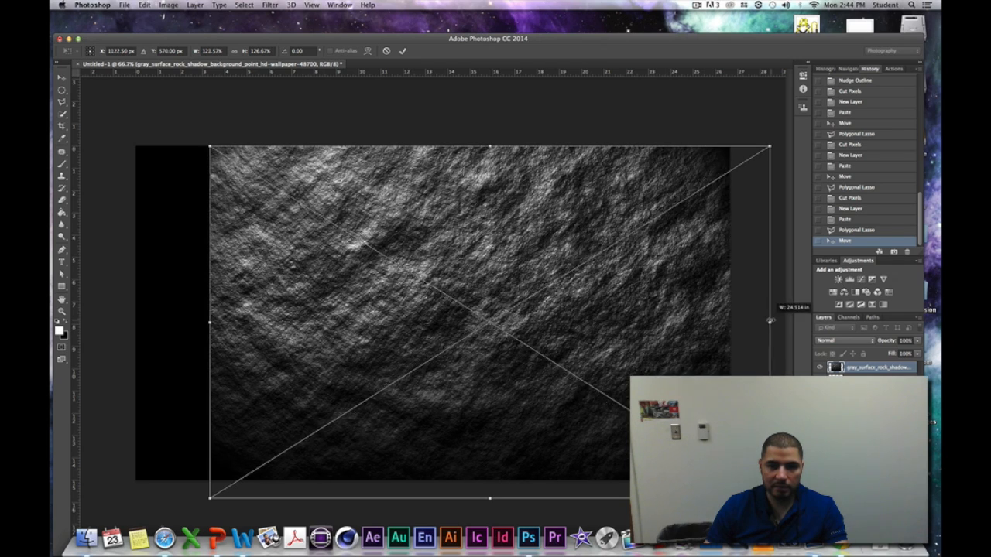
{"action": "left_click_drag", "start_coordinate": [205, 322], "coordinate": [101, 322]}
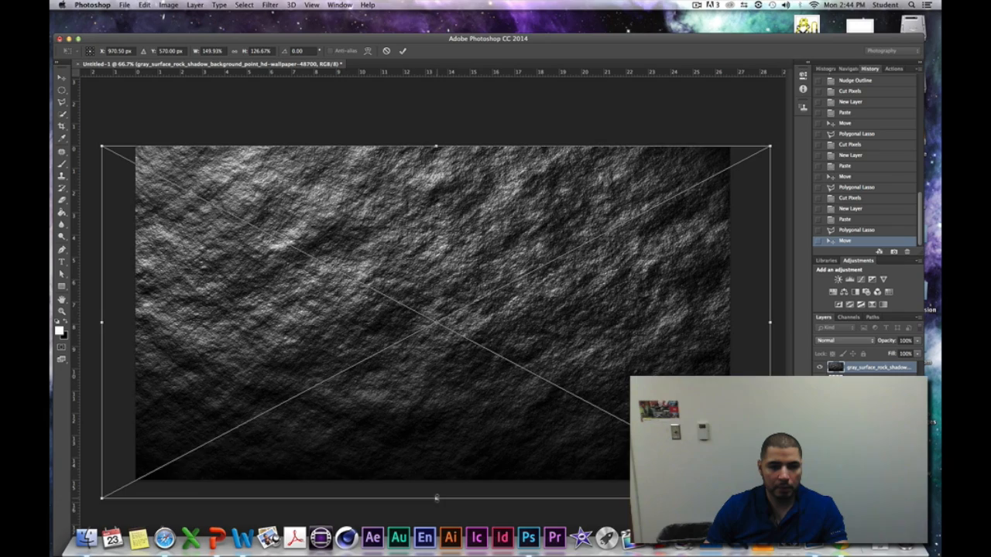
{"action": "left_click_drag", "start_coordinate": [437, 497], "coordinate": [436, 533]}
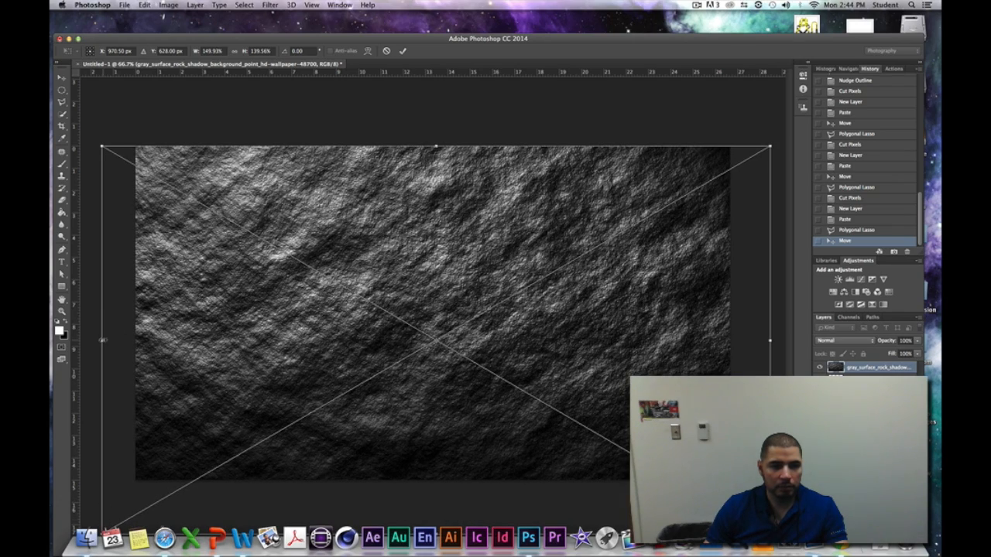
{"action": "left_click_drag", "start_coordinate": [103, 339], "coordinate": [80, 339]}
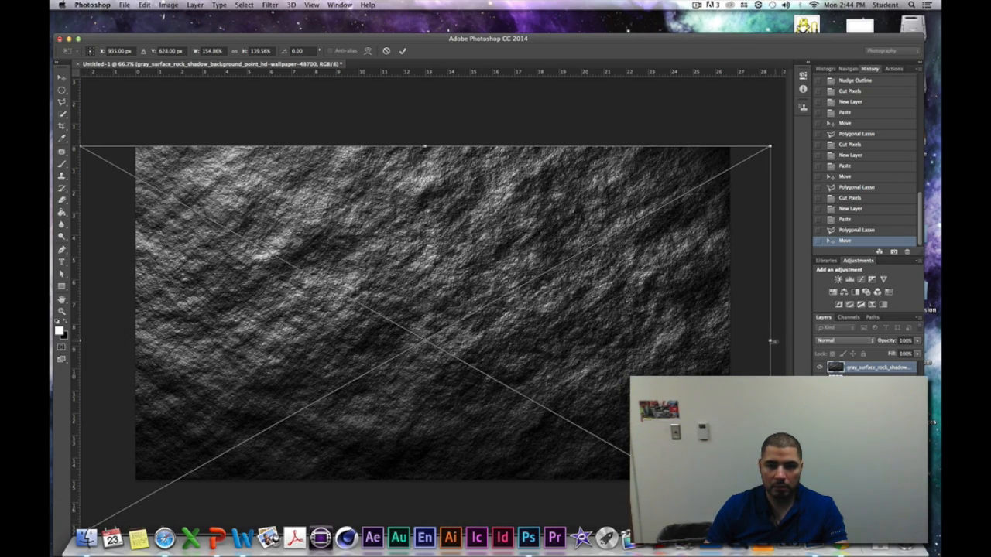
{"action": "left_click_drag", "start_coordinate": [771, 341], "coordinate": [787, 341]}
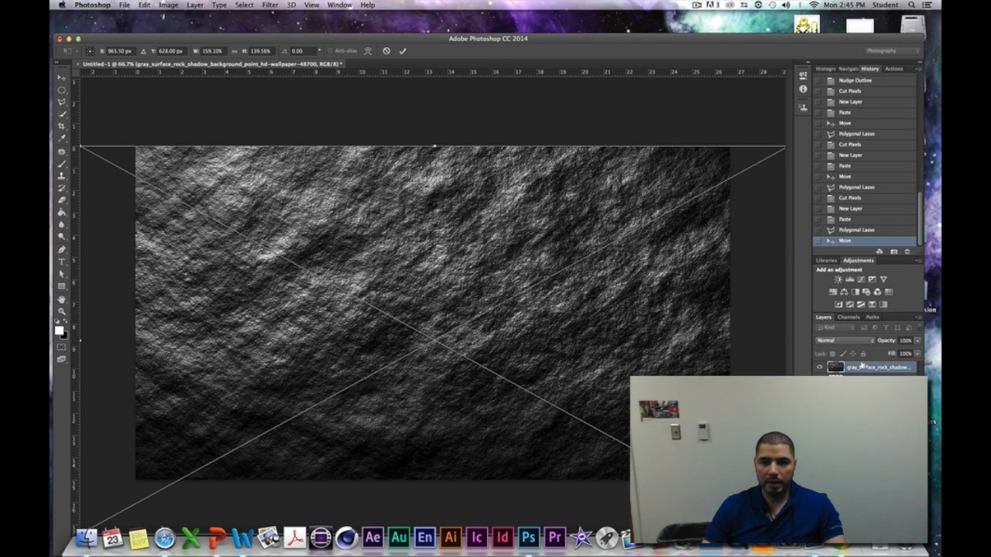
- Set the rock texture layer's blend mode to Multiply and commit the placed file
{"action": "left_click", "coordinate": [872, 342]}
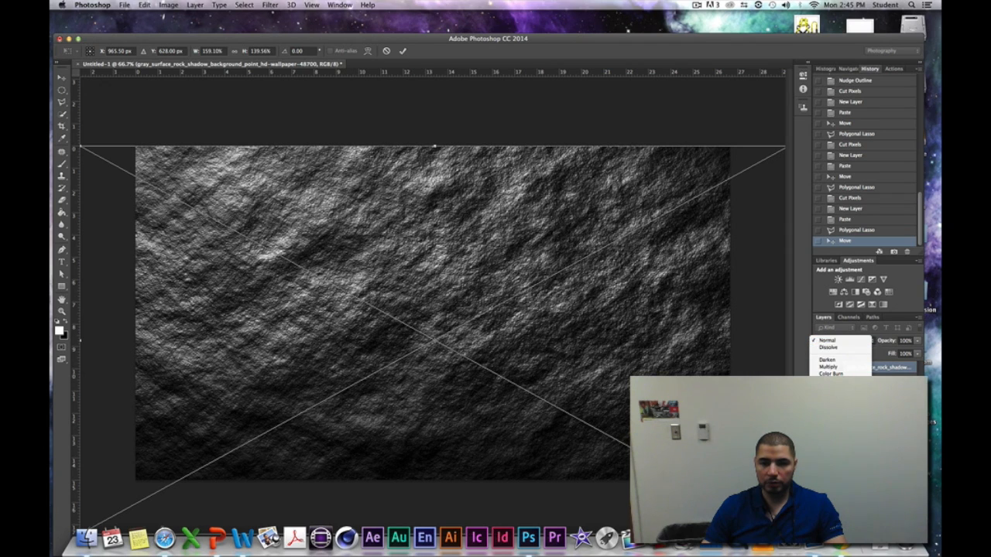
{"action": "left_click", "coordinate": [832, 367]}
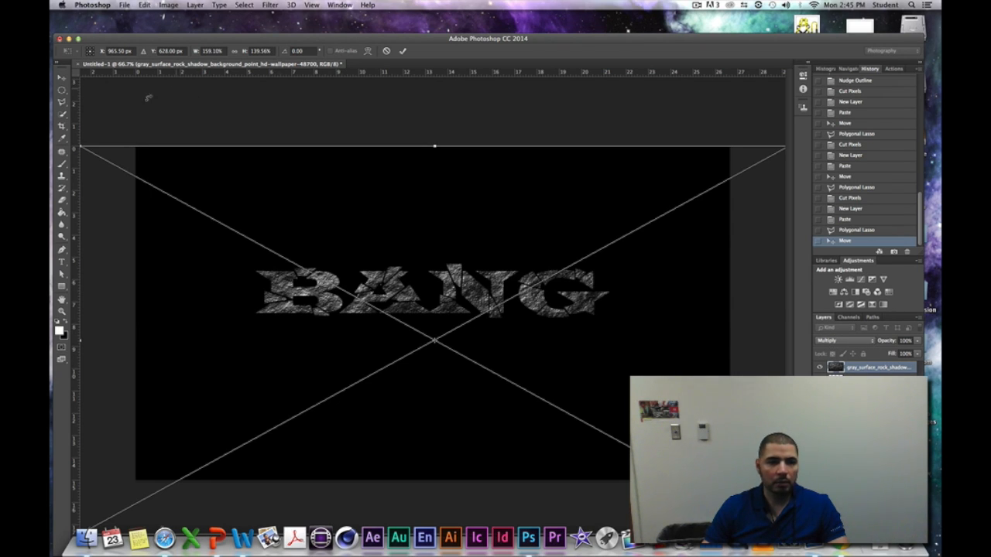
{"action": "left_click", "coordinate": [62, 79]}
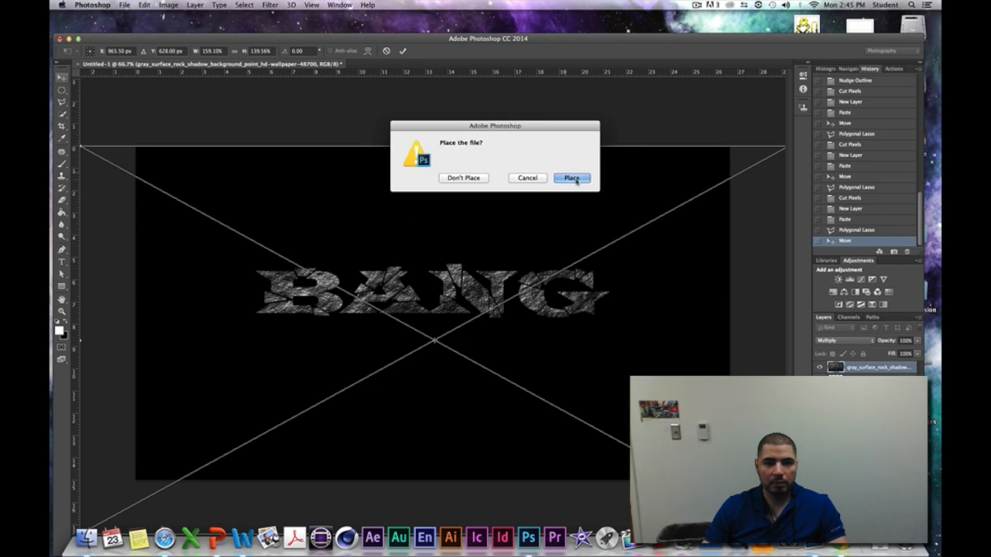
{"action": "left_click", "coordinate": [577, 181]}
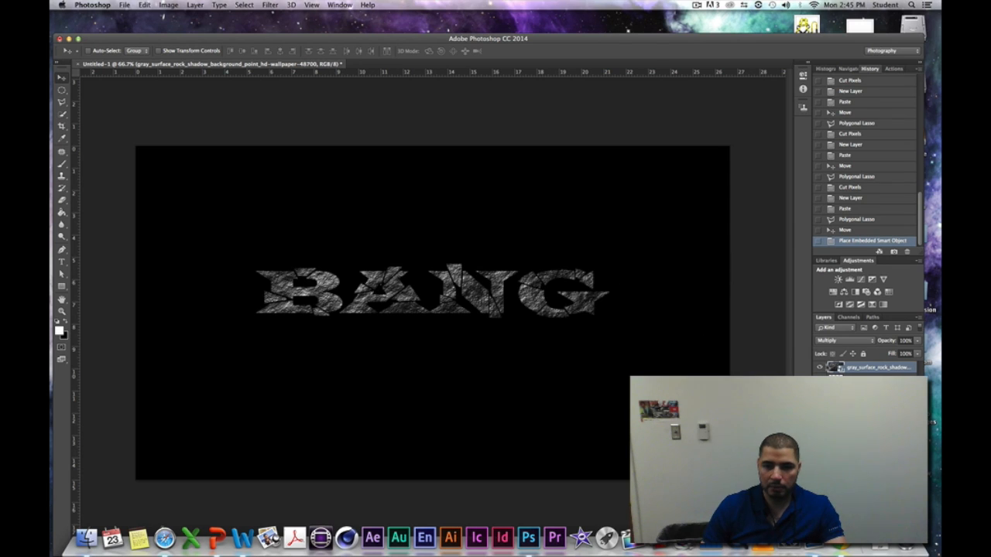
- Add an Outer Glow to Layer 1 with Normal blend mode and 100% opacity
{"action": "left_click", "coordinate": [861, 381]}
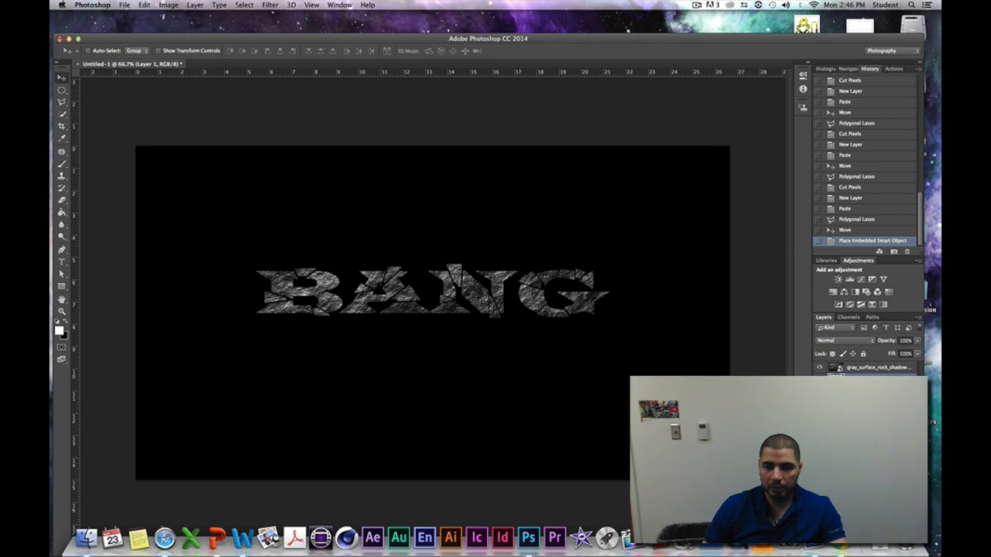
{"action": "right_click", "coordinate": [861, 382]}
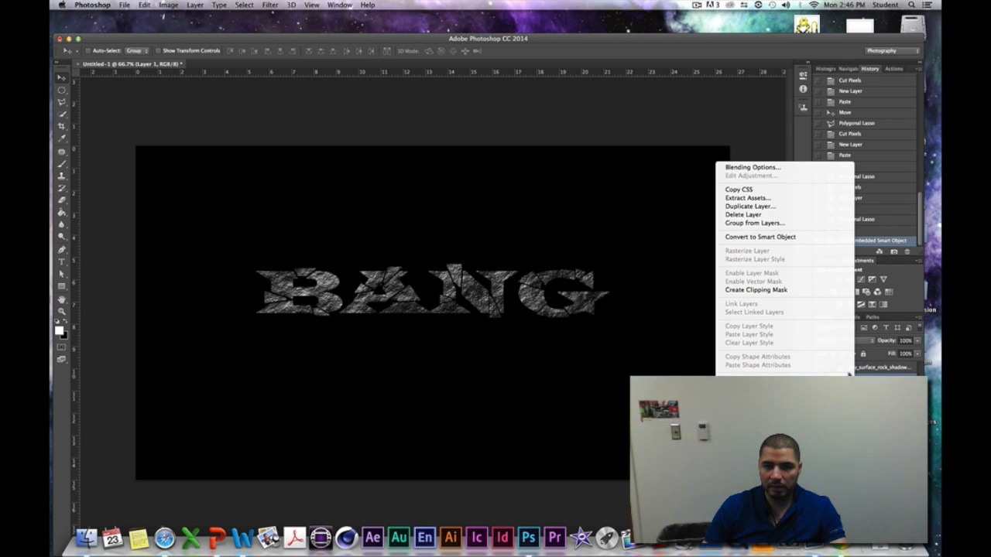
{"action": "left_click", "coordinate": [748, 168]}
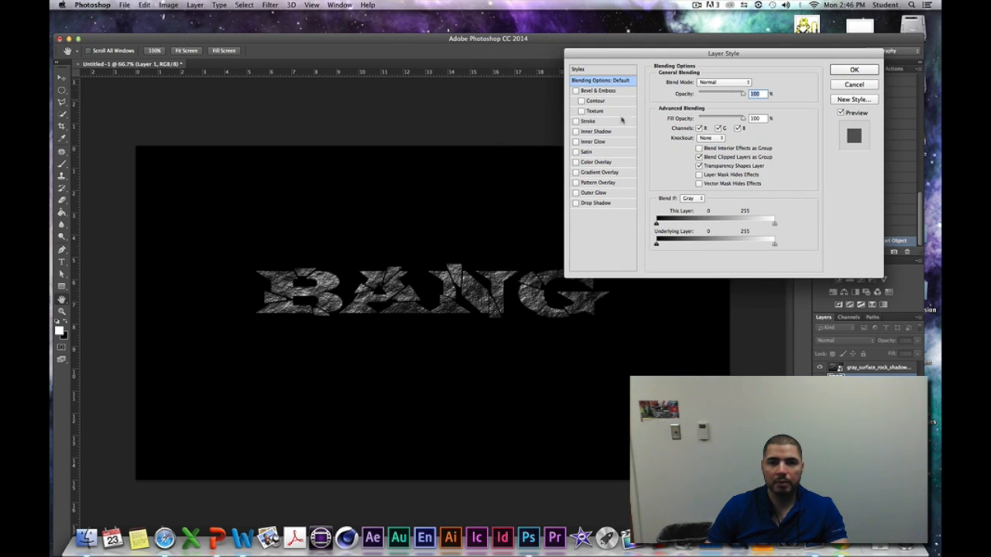
{"action": "left_click", "coordinate": [593, 192]}
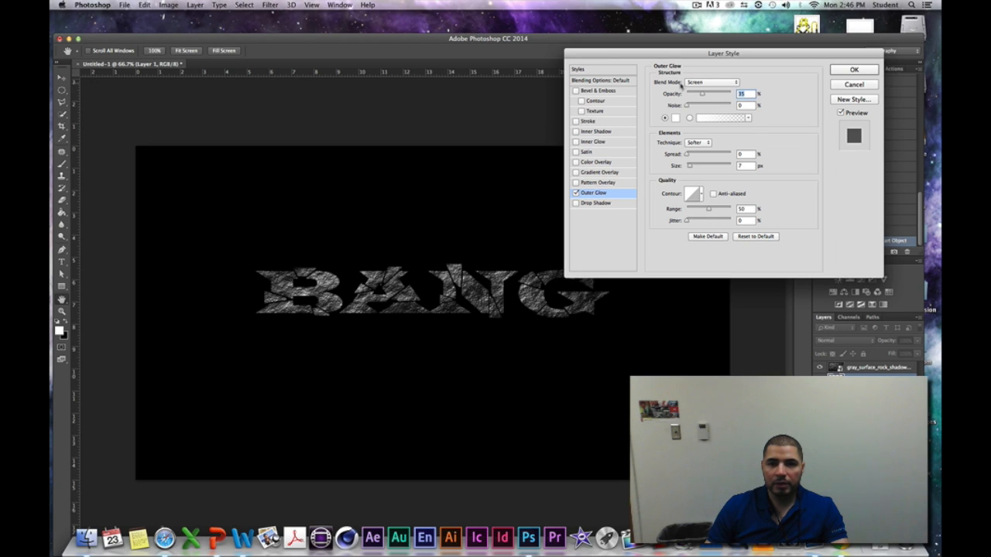
{"action": "left_click", "coordinate": [738, 83]}
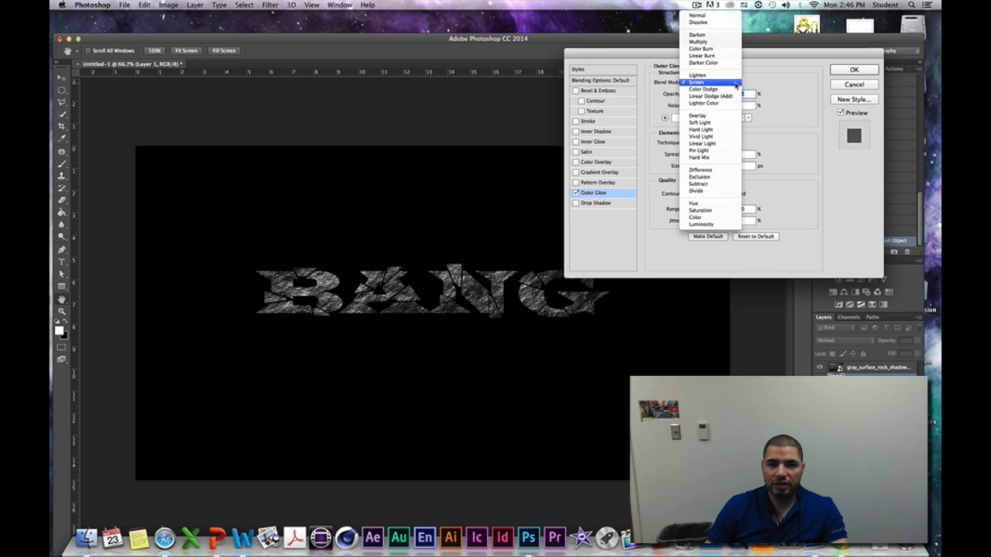
{"action": "left_click", "coordinate": [700, 15]}
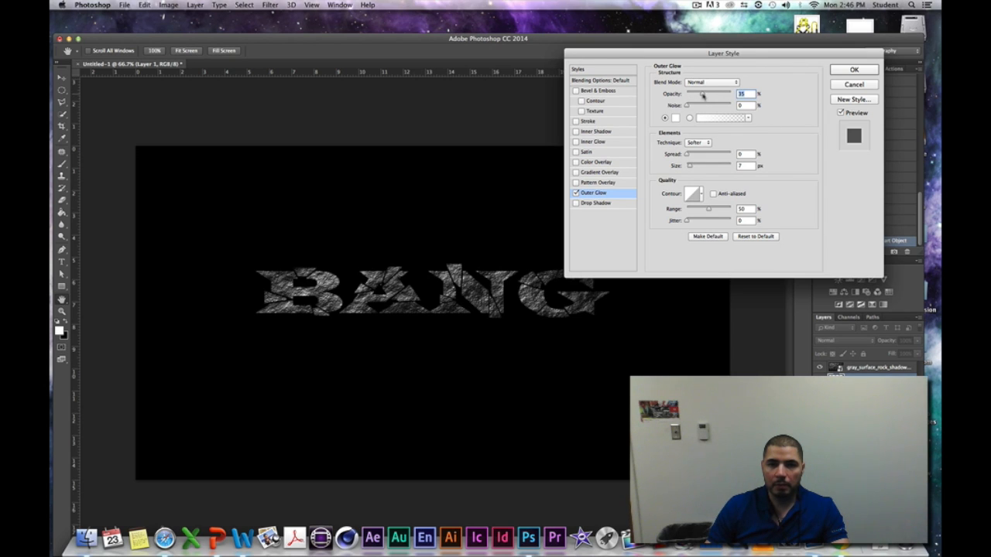
{"action": "left_click_drag", "start_coordinate": [703, 94], "coordinate": [755, 99]}
- Set the outer glow color to black (000000)
{"action": "left_click", "coordinate": [675, 117]}
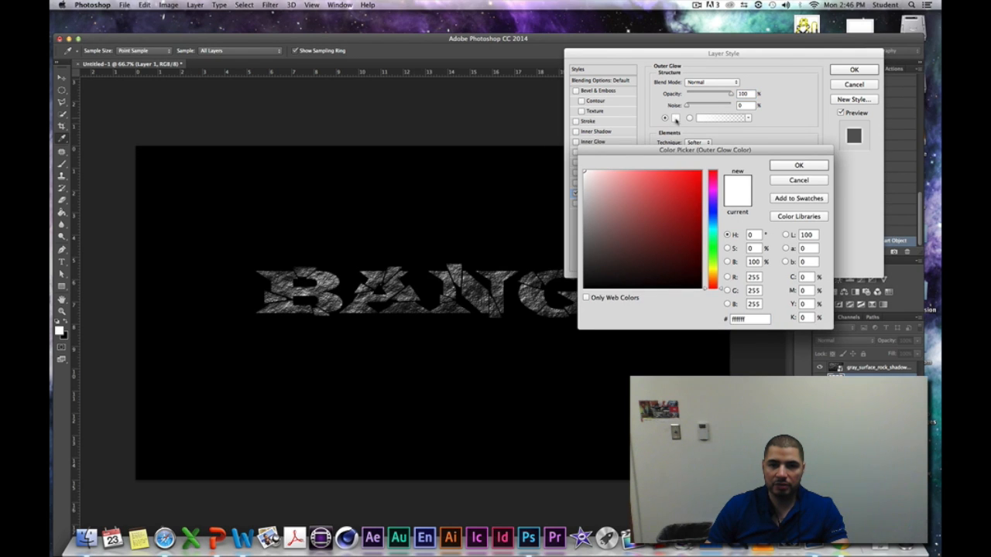
{"action": "left_click", "coordinate": [585, 288]}
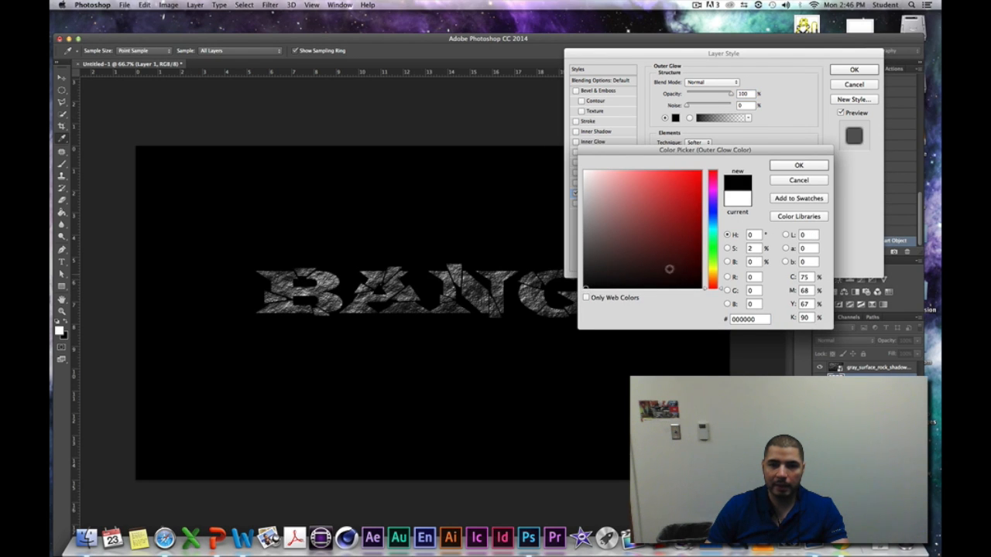
{"action": "left_click", "coordinate": [799, 165]}
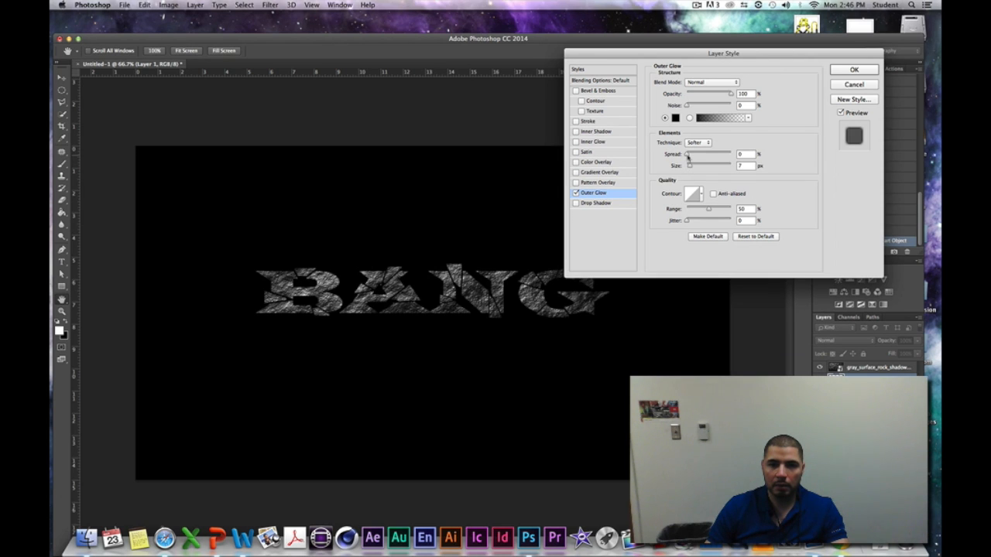
- Set the outer glow's spread to 23% and its size to 21 px
{"action": "left_click_drag", "start_coordinate": [688, 156], "coordinate": [695, 157]}
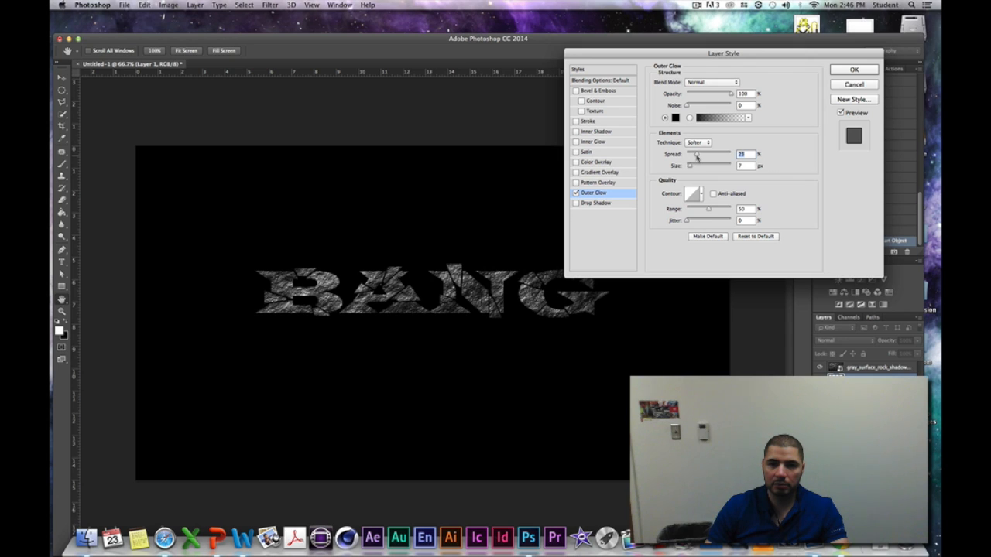
{"action": "left_click_drag", "start_coordinate": [698, 158], "coordinate": [699, 170]}
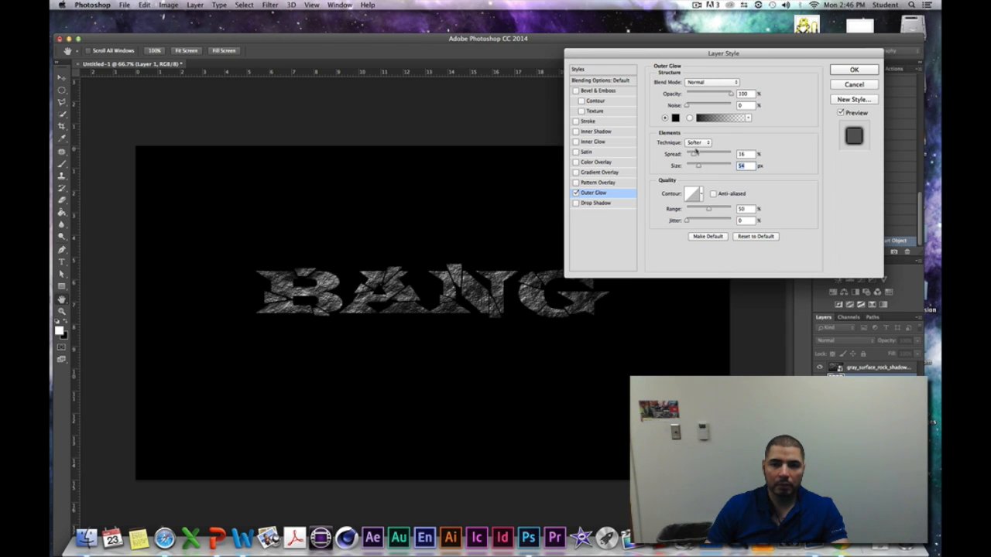
{"action": "left_click_drag", "start_coordinate": [693, 155], "coordinate": [694, 170]}
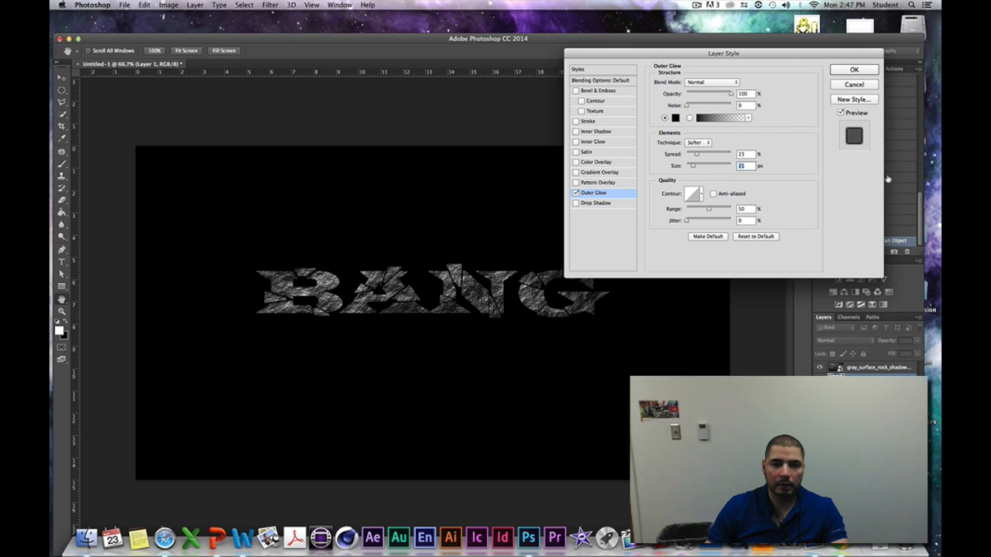
- Apply Layer 1's glow settings and add an Outer Glow to Layer 2 with Normal blend mode and 100% opacity
{"action": "left_click", "coordinate": [854, 71]}
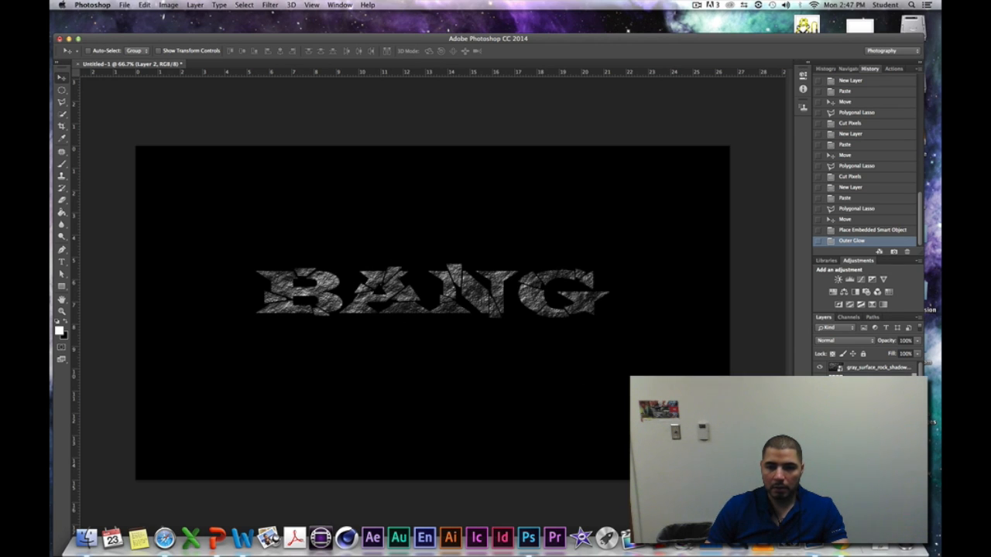
{"action": "right_click", "coordinate": [858, 427]}
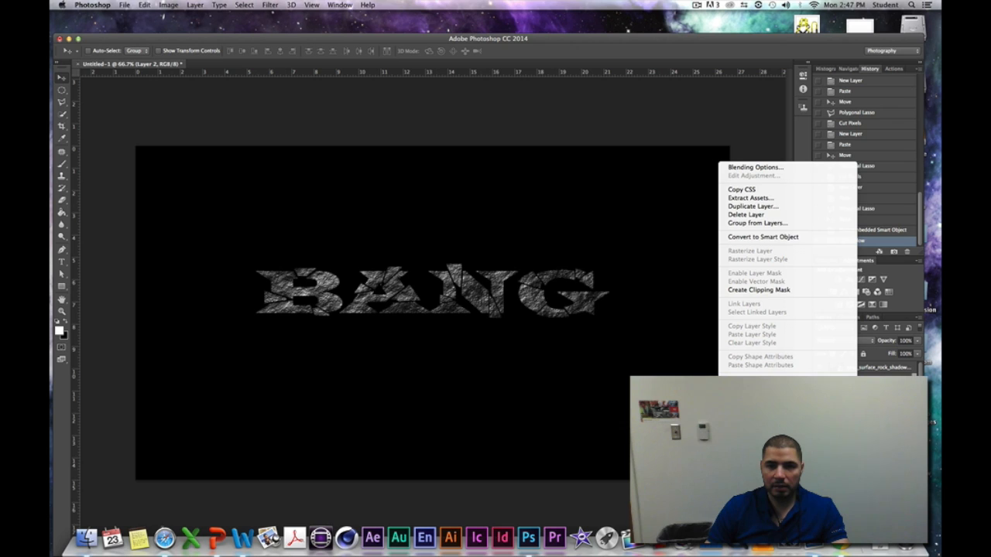
{"action": "left_click", "coordinate": [753, 168]}
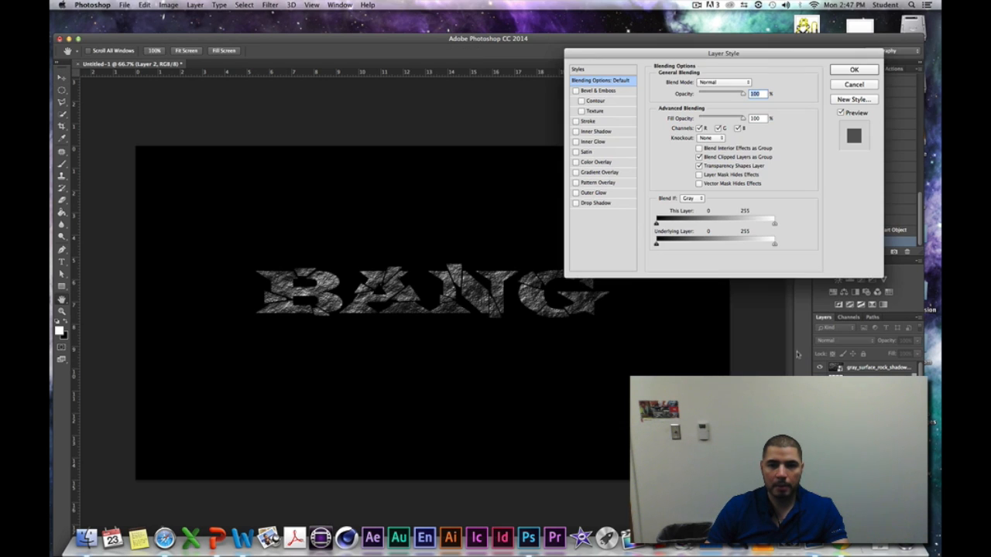
{"action": "left_click", "coordinate": [576, 193]}
{"action": "left_click", "coordinate": [594, 193]}
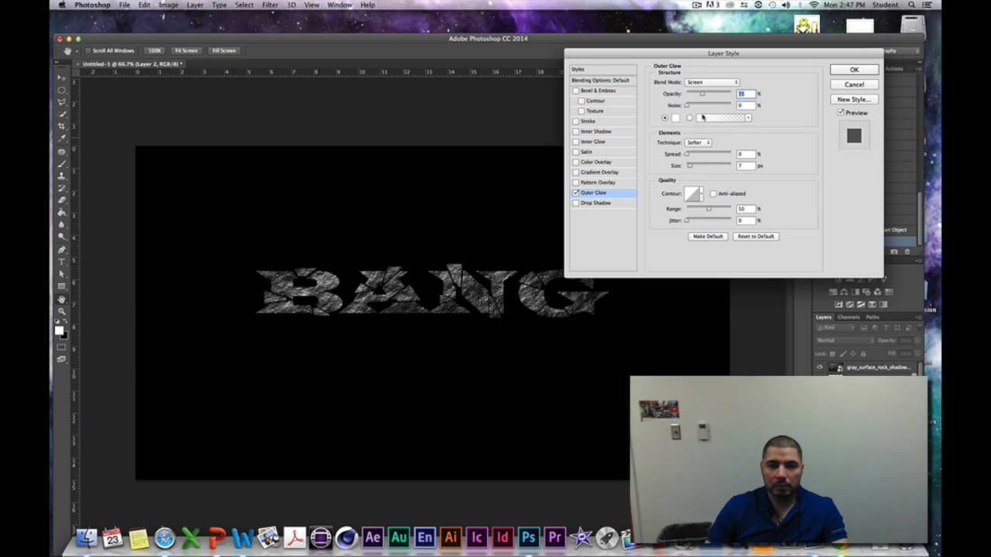
{"action": "left_click", "coordinate": [736, 82]}
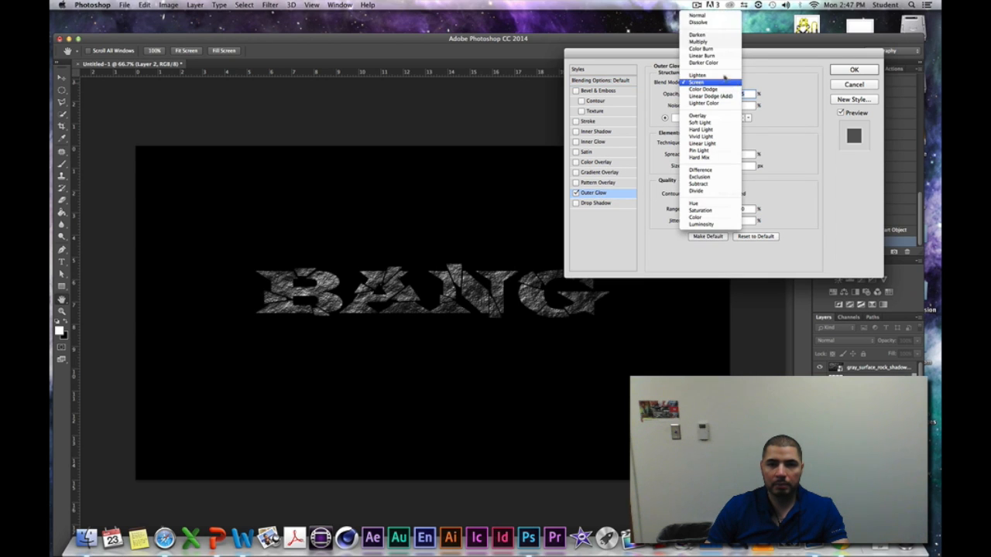
{"action": "left_click", "coordinate": [710, 16]}
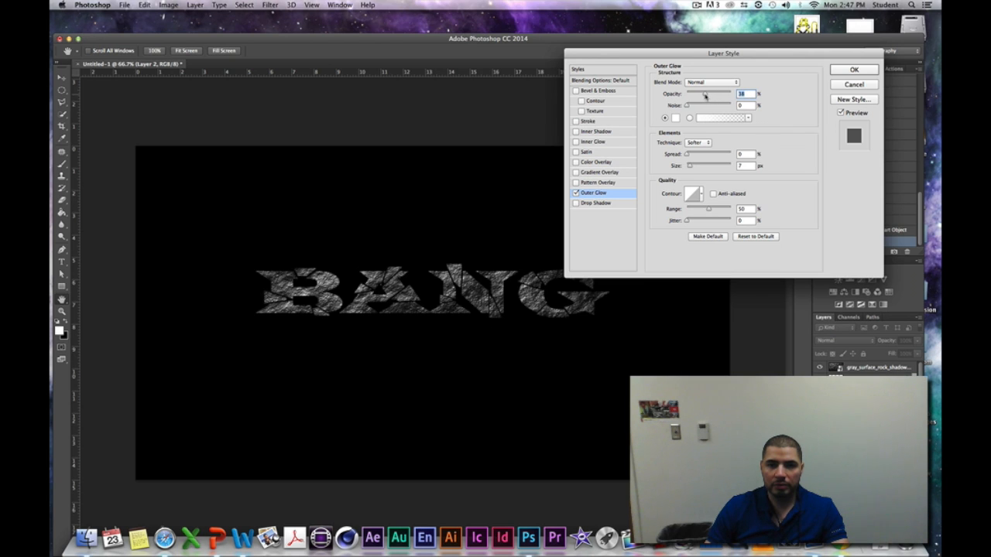
{"action": "left_click_drag", "start_coordinate": [705, 94], "coordinate": [730, 93]}
- Make Layer 2's outer glow black with a 38% spread and a larger size, and apply the layer style
{"action": "left_click", "coordinate": [676, 118]}
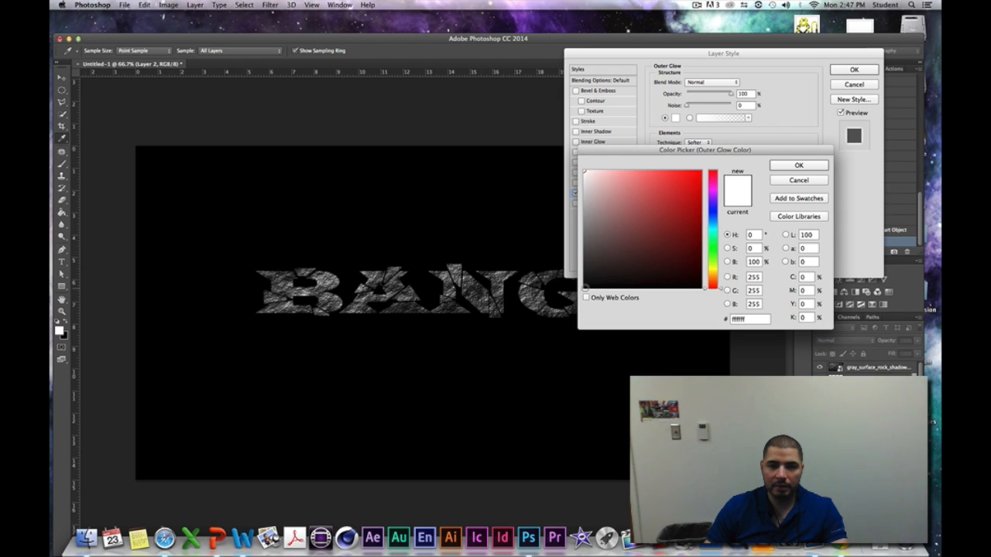
{"action": "left_click", "coordinate": [586, 286]}
{"action": "left_click", "coordinate": [799, 166]}
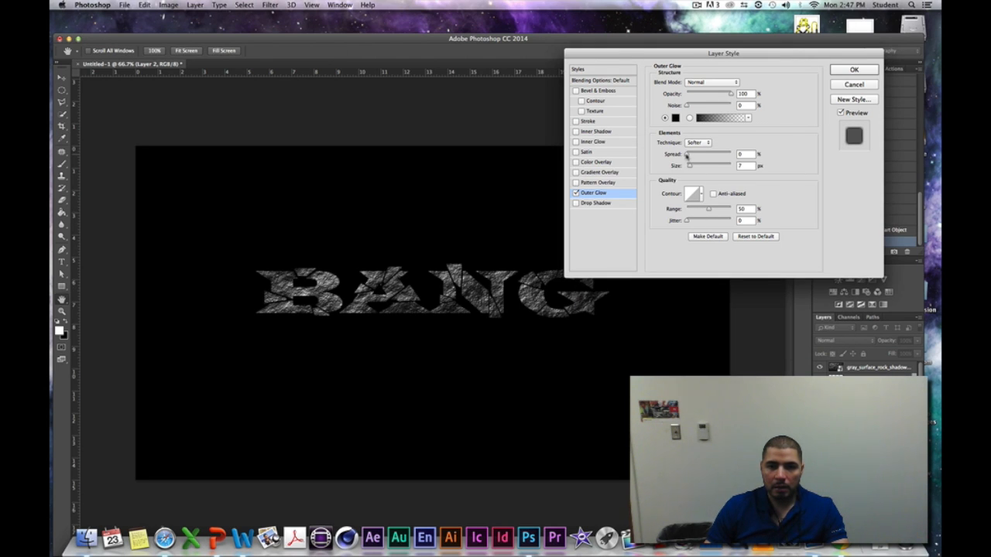
{"action": "mouse_move", "coordinate": [686, 156]}
{"action": "left_mouse_down"}
{"action": "mouse_move", "coordinate": [703, 156]}
{"action": "mouse_move", "coordinate": [694, 172]}
{"action": "left_mouse_up"}
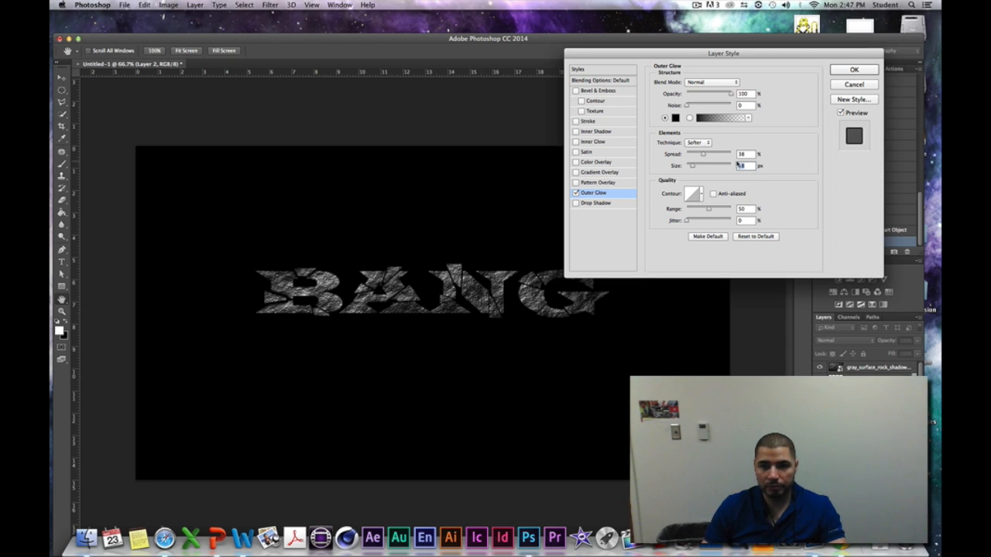
{"action": "left_click", "coordinate": [841, 71]}
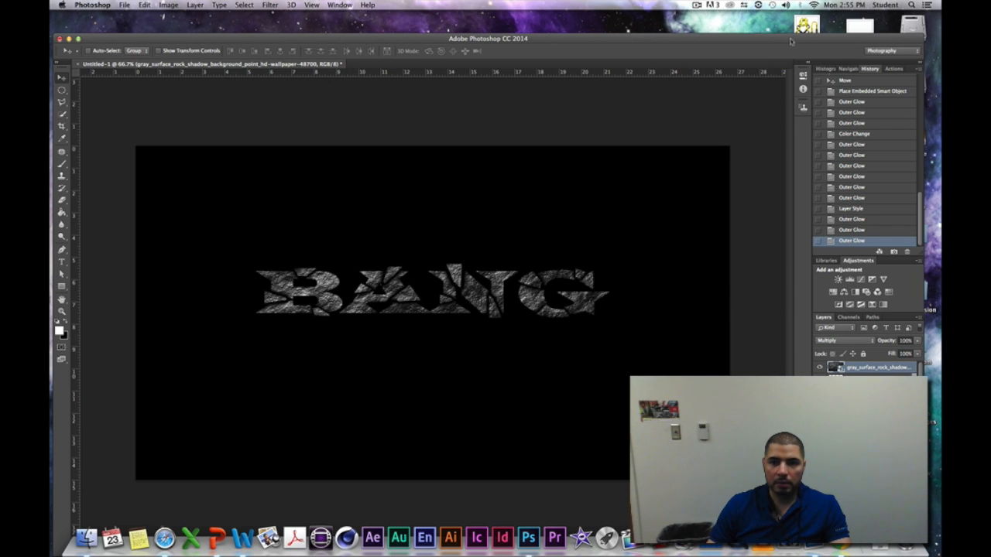
- Place the Smashed-Glass.jpg image from the desktop into the document over the BANG text
{"action": "left_click_drag", "start_coordinate": [791, 41], "coordinate": [773, 40]}
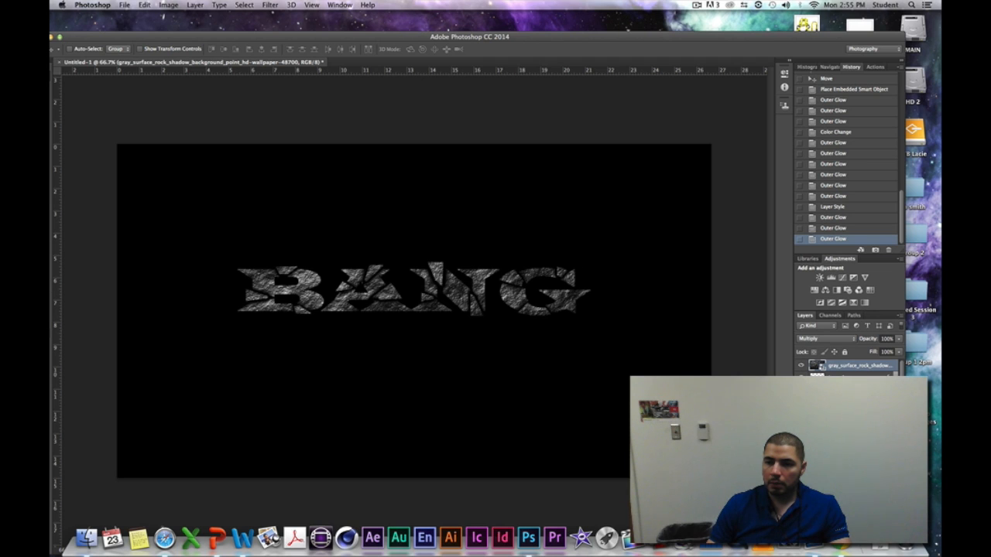
{"action": "left_click_drag", "start_coordinate": [921, 288], "coordinate": [422, 305]}
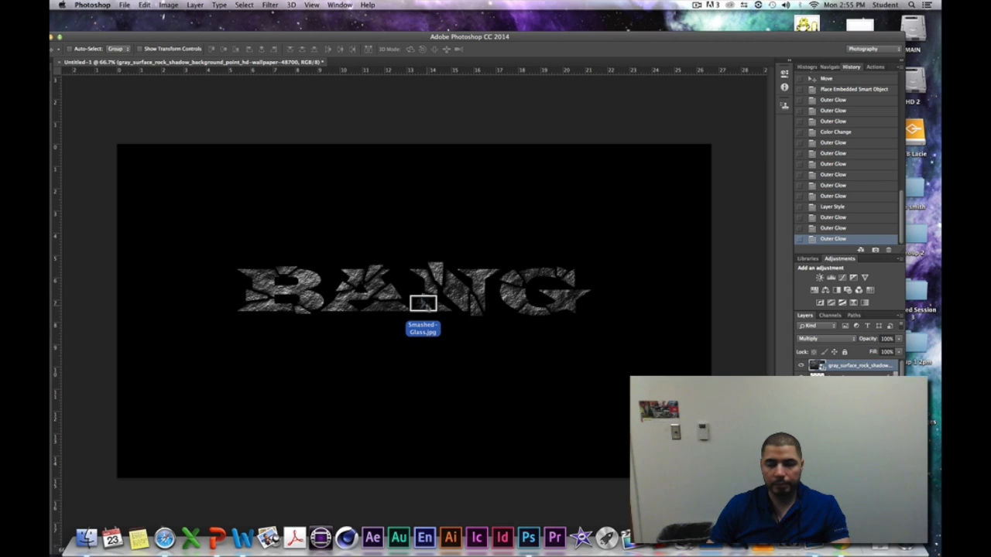
{"action": "left_click_drag", "start_coordinate": [422, 303], "coordinate": [404, 268]}
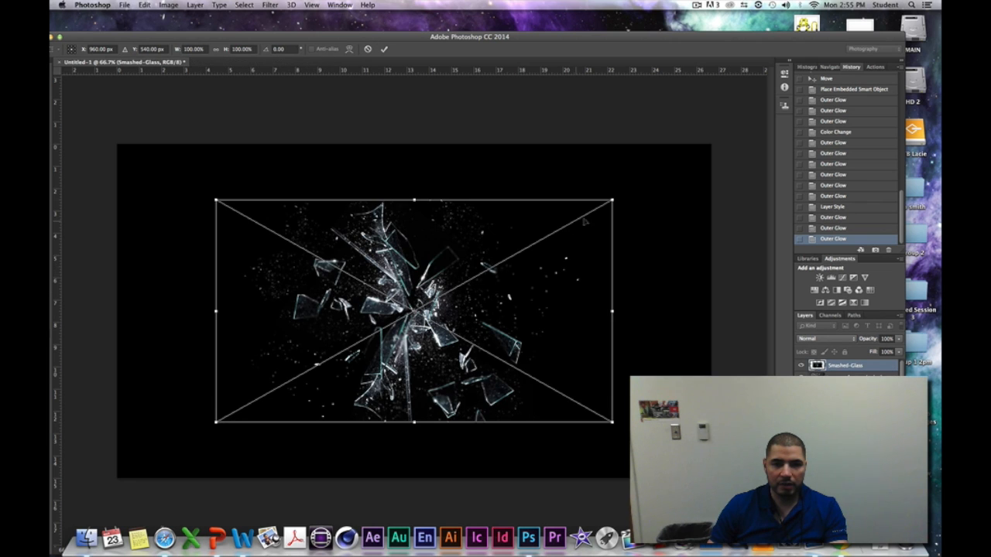
- Scale the placed glass image to 151.72% width and 139.17% height and position it to span the canvas width
{"action": "left_click_drag", "start_coordinate": [613, 200], "coordinate": [726, 141]}
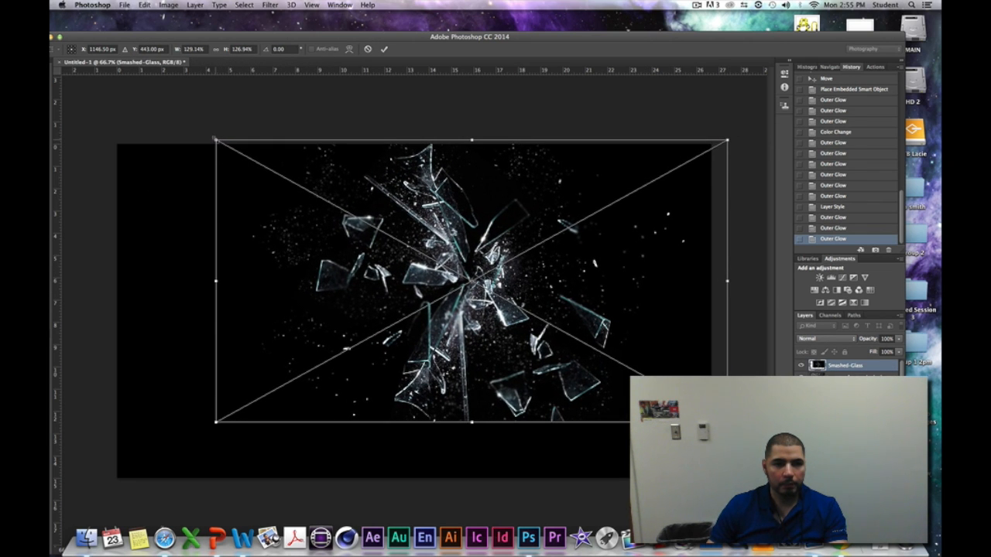
{"action": "left_click_drag", "start_coordinate": [216, 142], "coordinate": [116, 140]}
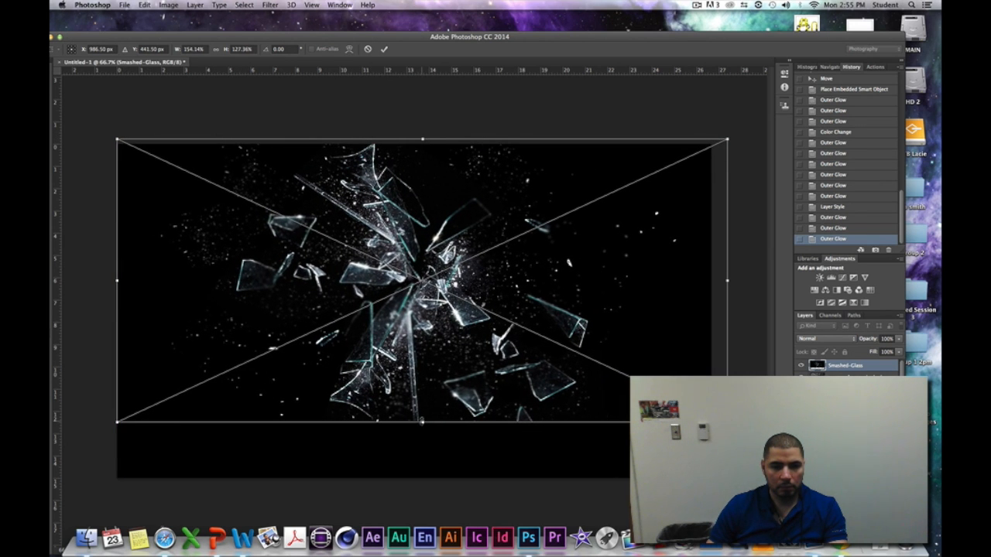
{"action": "left_click_drag", "start_coordinate": [422, 423], "coordinate": [424, 452]}
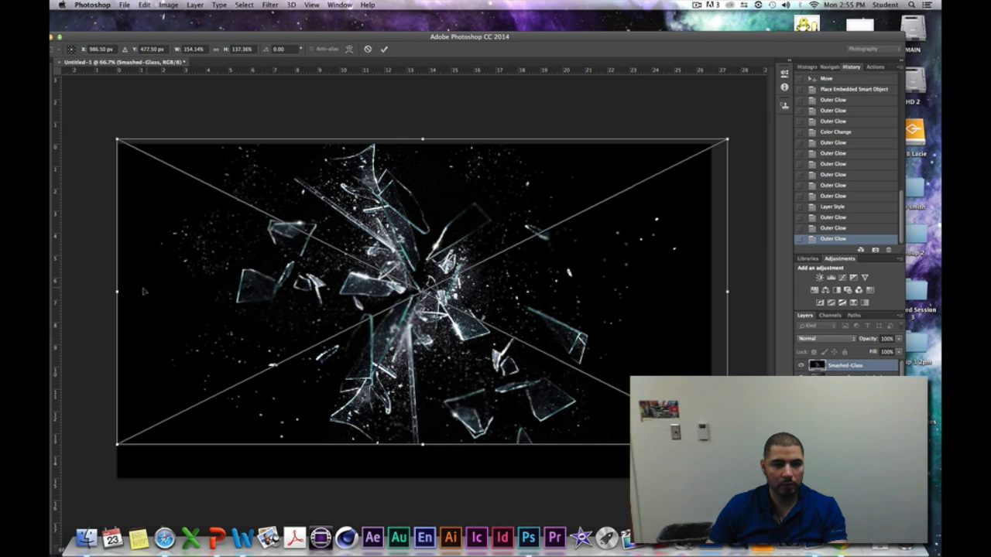
{"action": "left_click_drag", "start_coordinate": [117, 293], "coordinate": [127, 292]}
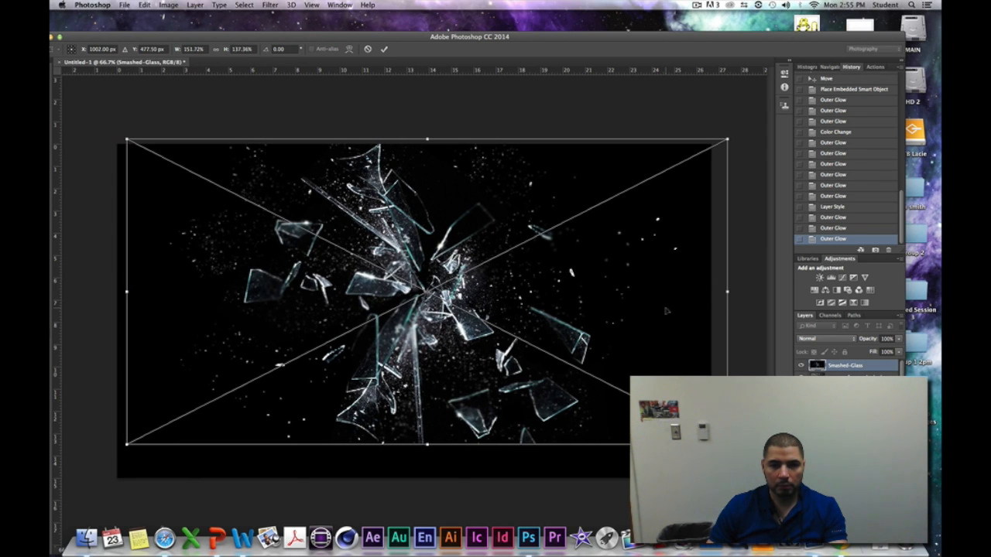
{"action": "left_click_drag", "start_coordinate": [668, 311], "coordinate": [655, 314]}
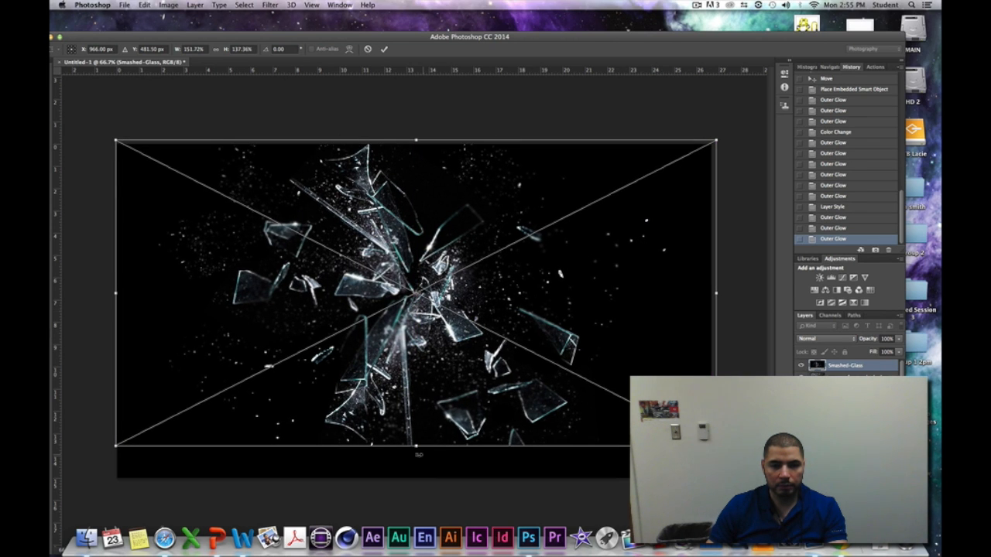
{"action": "left_click_drag", "start_coordinate": [419, 454], "coordinate": [416, 451]}
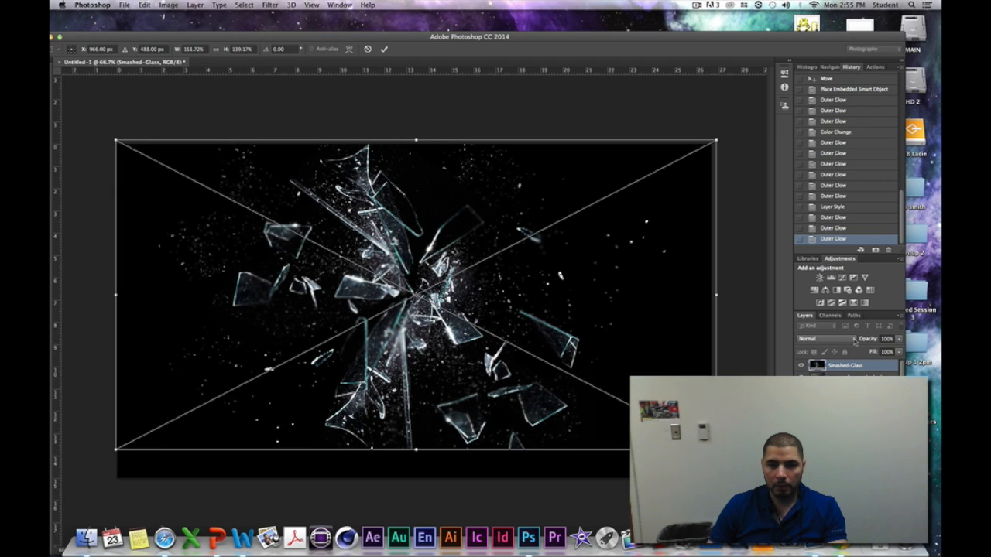
- Set the Smashed-Glass layer's blend mode to Screen
{"action": "left_click", "coordinate": [854, 341]}
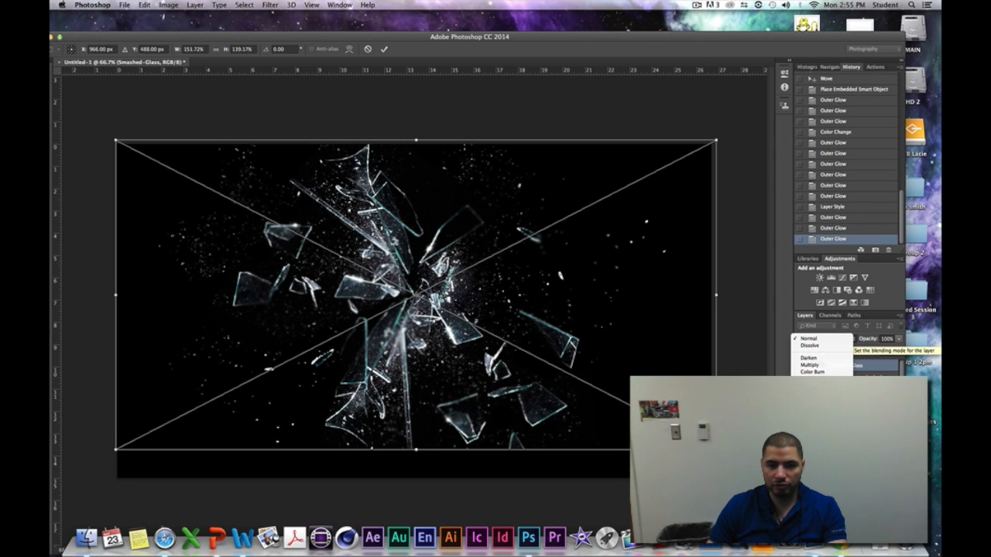
{"action": "left_click", "coordinate": [809, 405]}
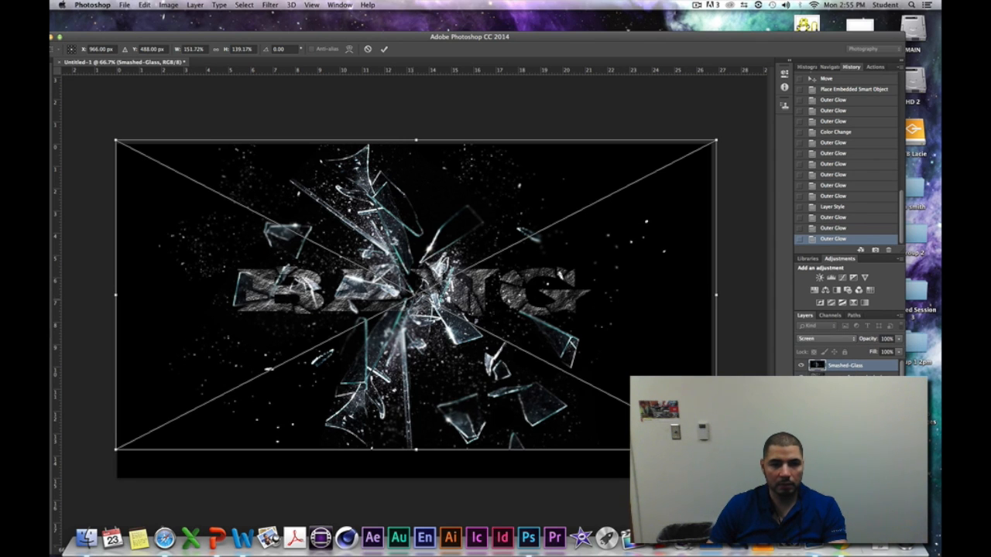
- Stretch the glass image's height to 150.56%, move it up to Y 489 px and commit the placed file
{"action": "left_click_drag", "start_coordinate": [542, 288], "coordinate": [540, 284]}
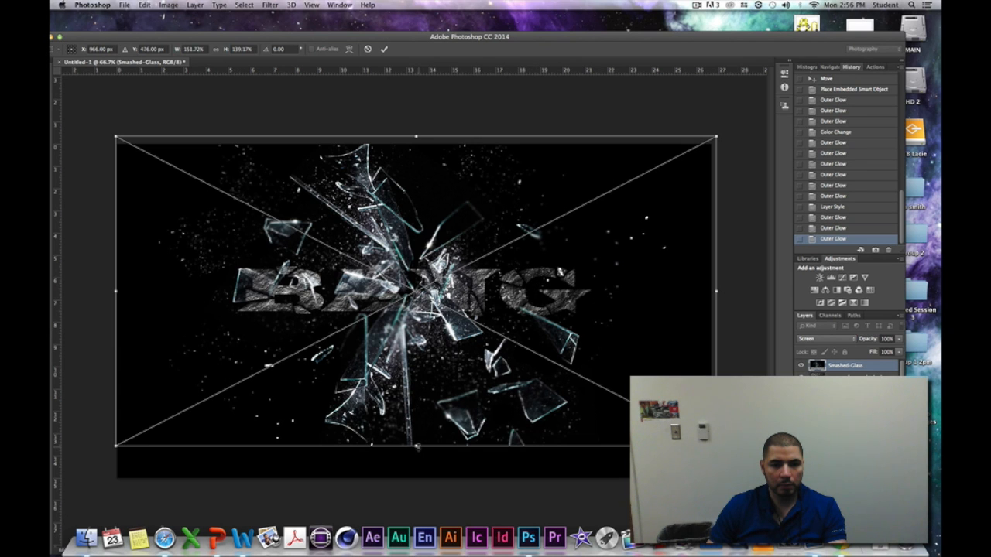
{"action": "left_click_drag", "start_coordinate": [416, 448], "coordinate": [415, 472]}
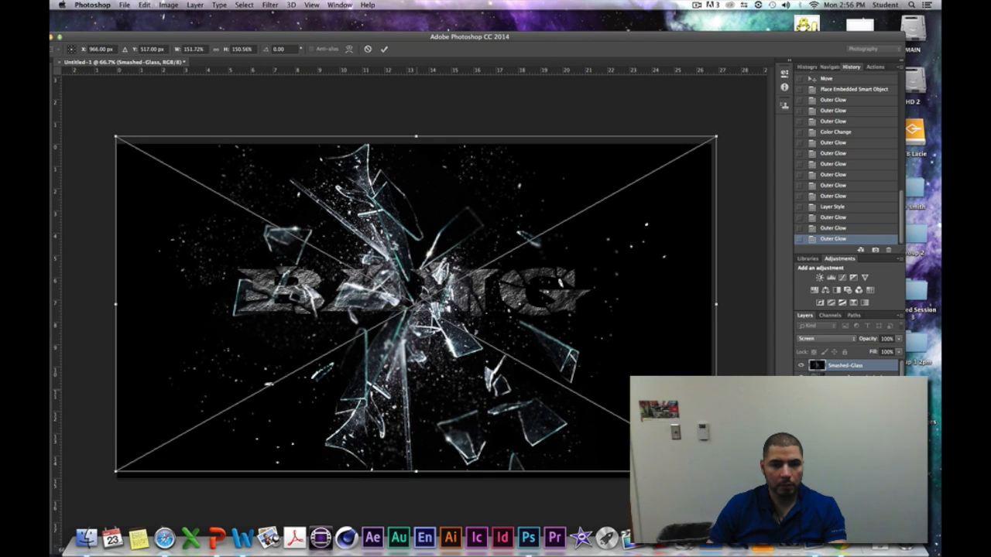
{"action": "left_click_drag", "start_coordinate": [416, 312], "coordinate": [416, 304]}
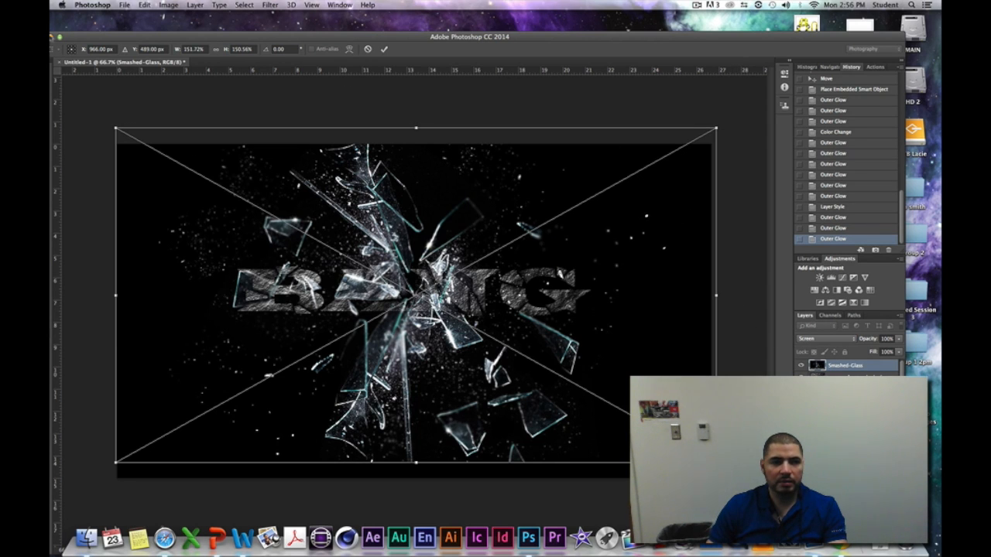
{"action": "left_click", "coordinate": [60, 36]}
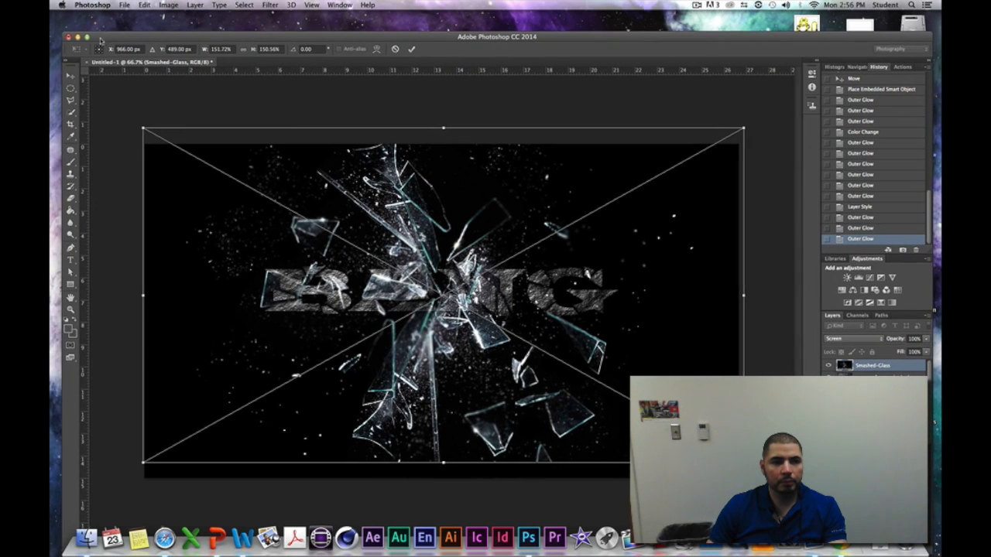
{"action": "left_click", "coordinate": [70, 79]}
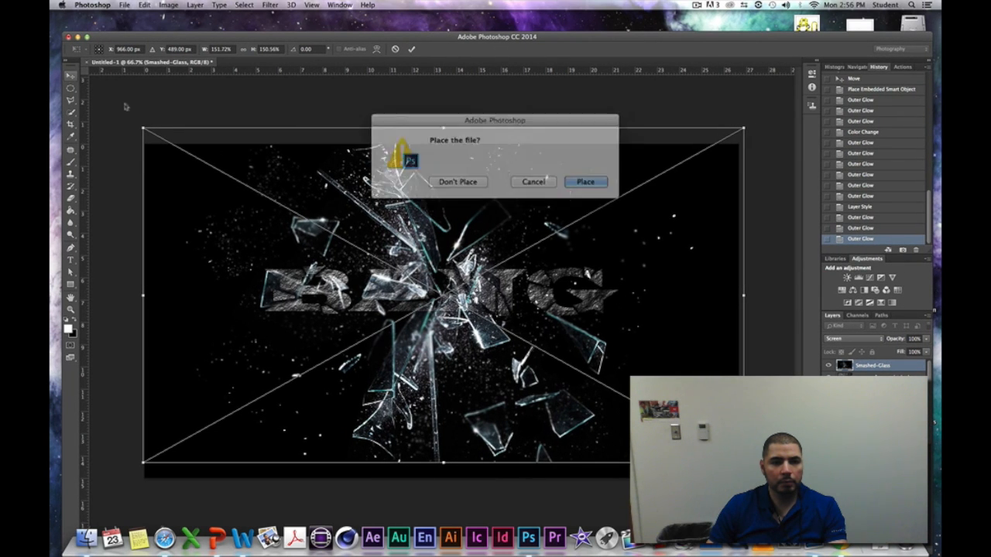
{"action": "left_click", "coordinate": [572, 178]}
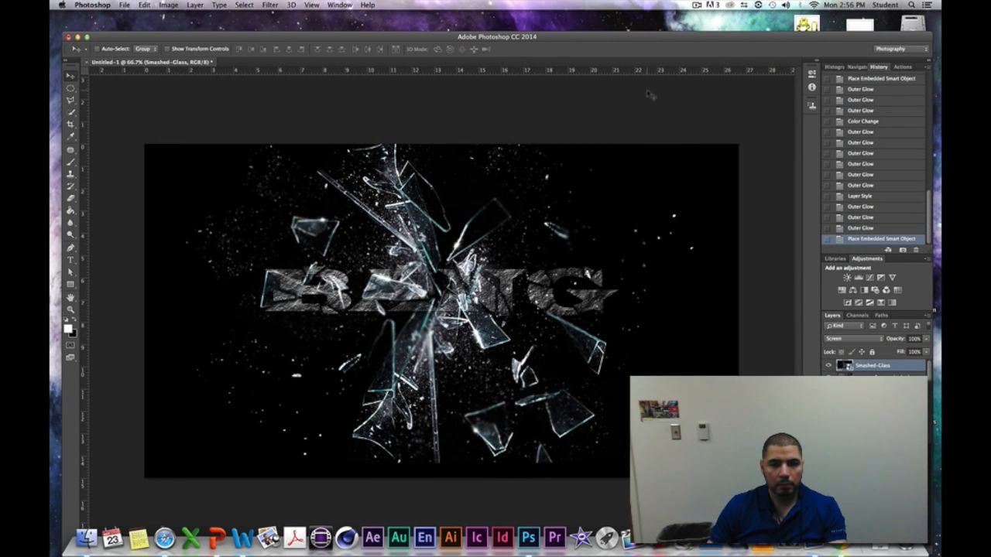